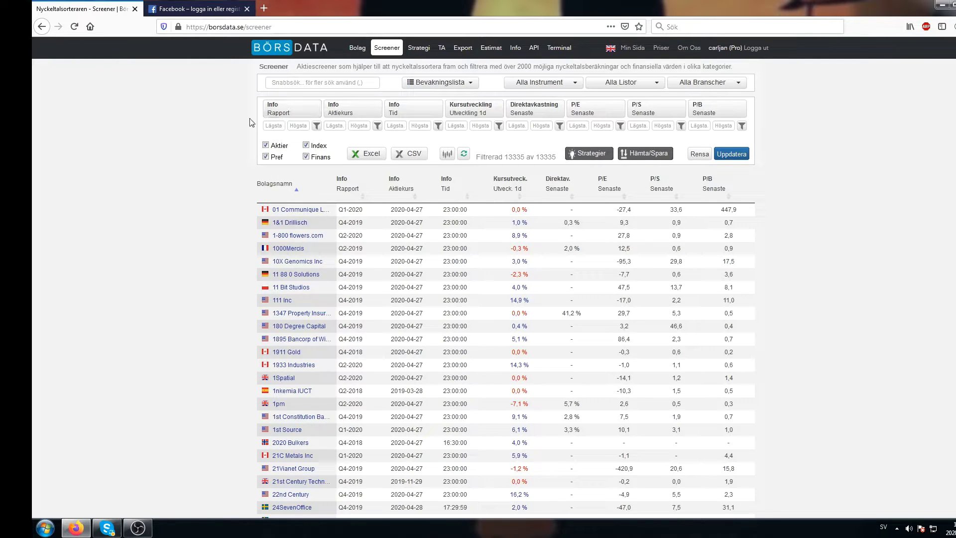
Step: Replace the report-info column with the Magic Formula rank, and keep the current Windows color scheme without showing the message again
left_click(292, 108)
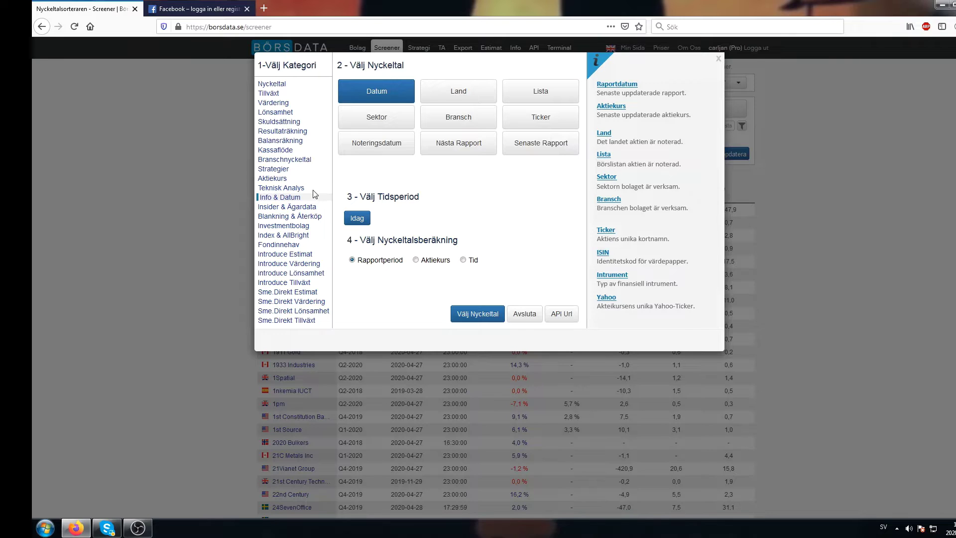
left_click(275, 169)
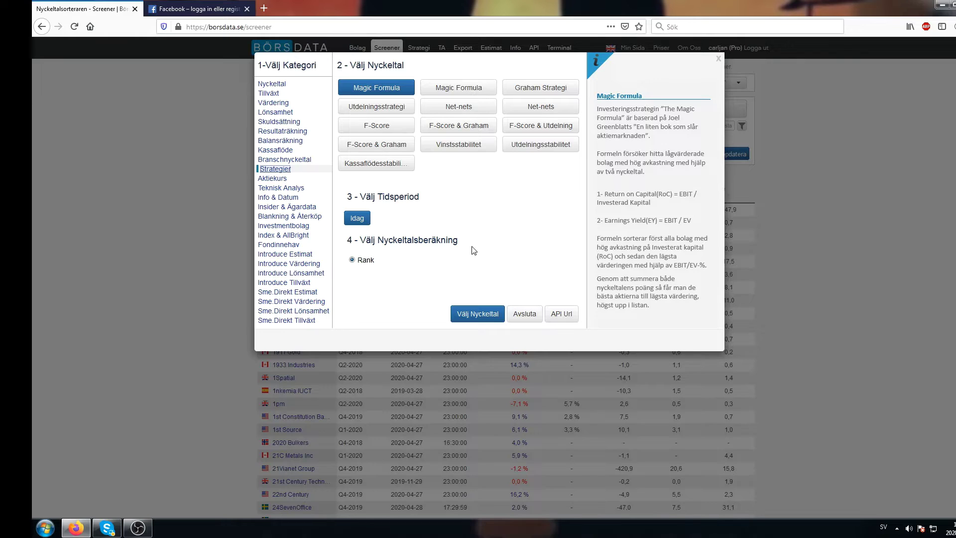
left_click(478, 315)
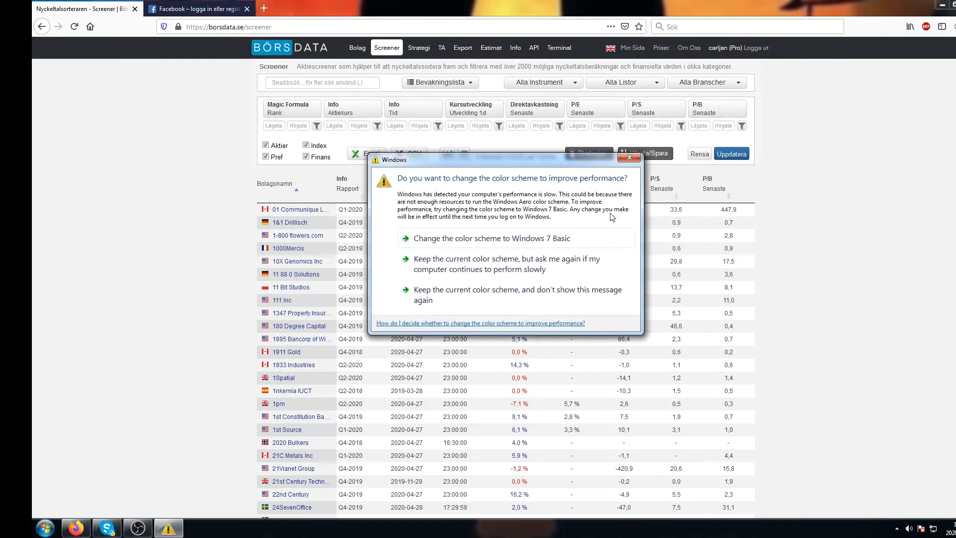
left_click(480, 293)
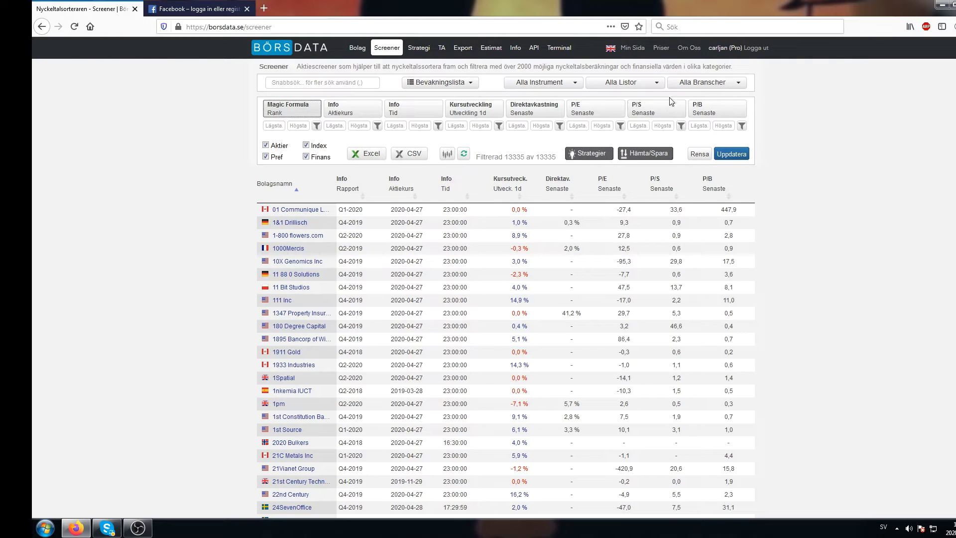
Step: Limit the screener to stocks listed in Sverige and update the results
left_click(657, 86)
left_click(732, 154)
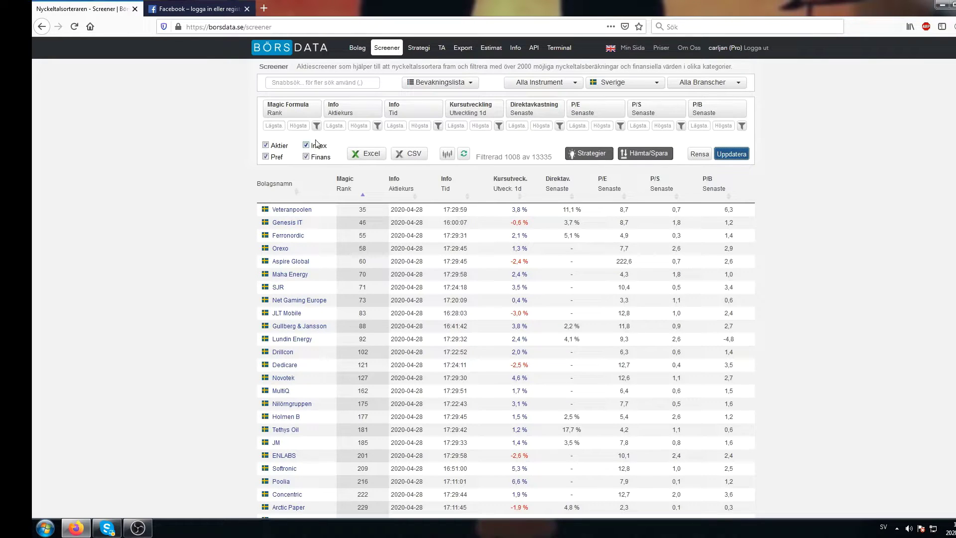
Step: Change the first screener column to Vinsttillväxt with Årlig tillväxt over 3 år
left_click(332, 115)
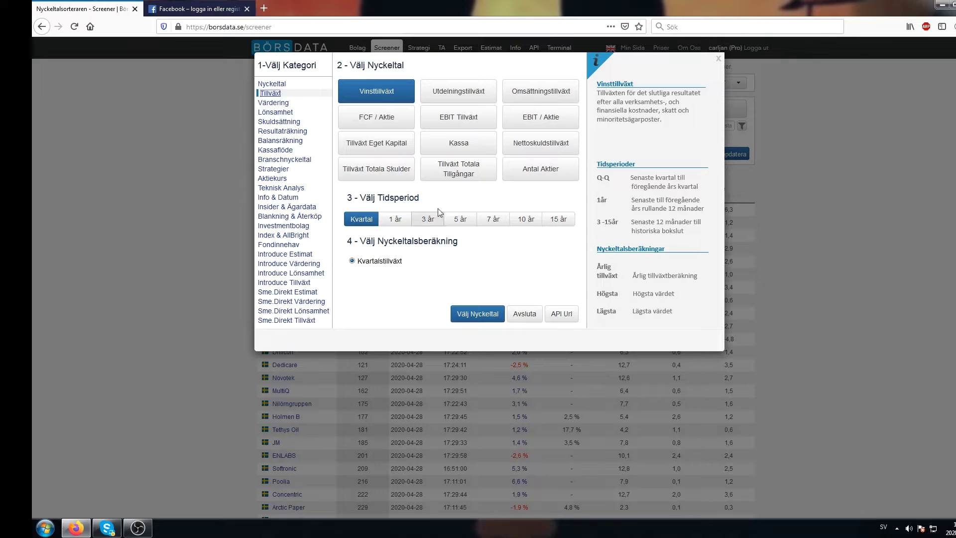
left_click(430, 221)
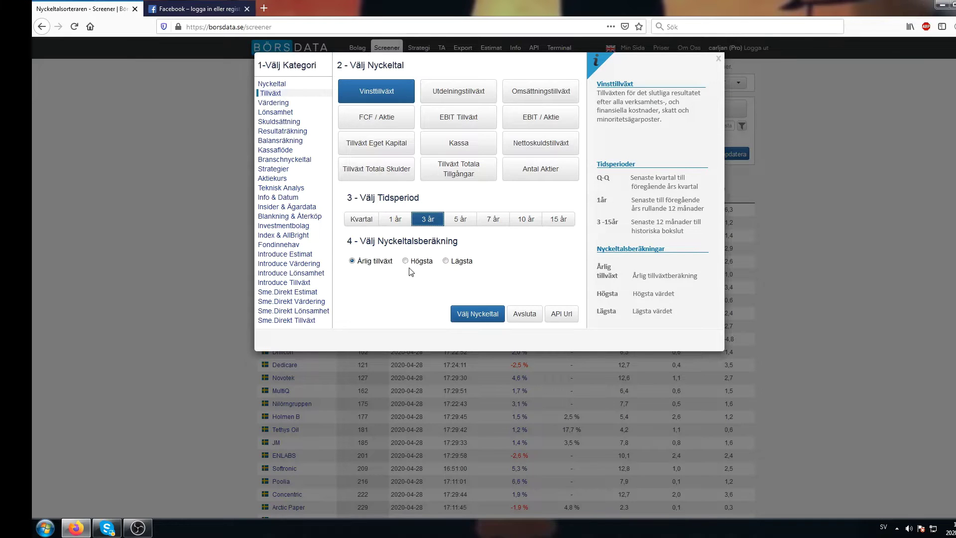
left_click(474, 314)
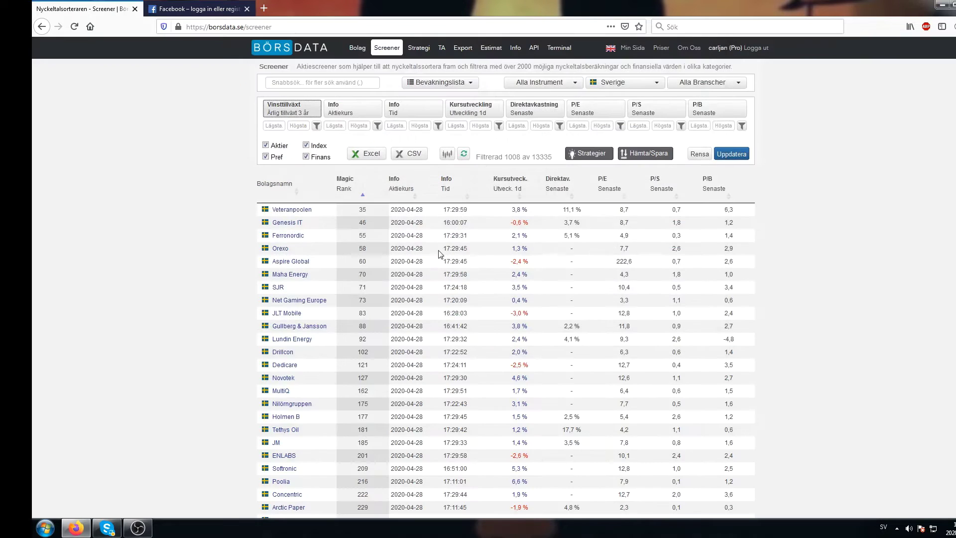
Step: Change the Aktiekurs info column to Omsättningstillväxt with Årlig tillväxt over 3 år
left_click(366, 113)
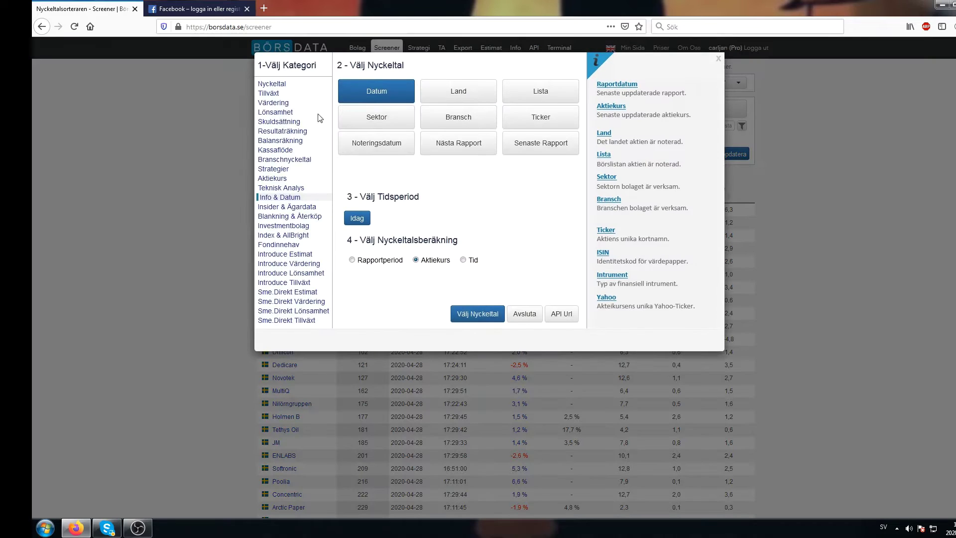
left_click(269, 93)
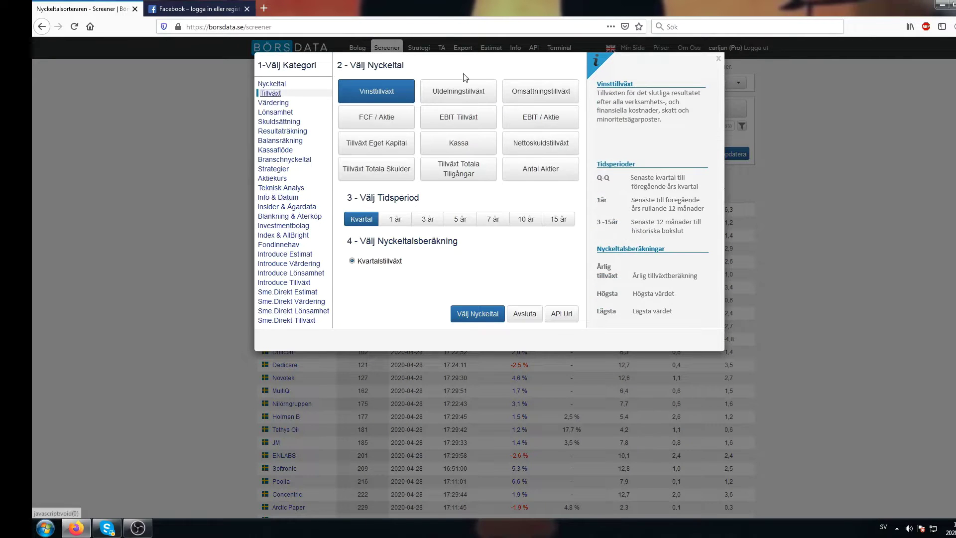
left_click(543, 91)
left_click(428, 219)
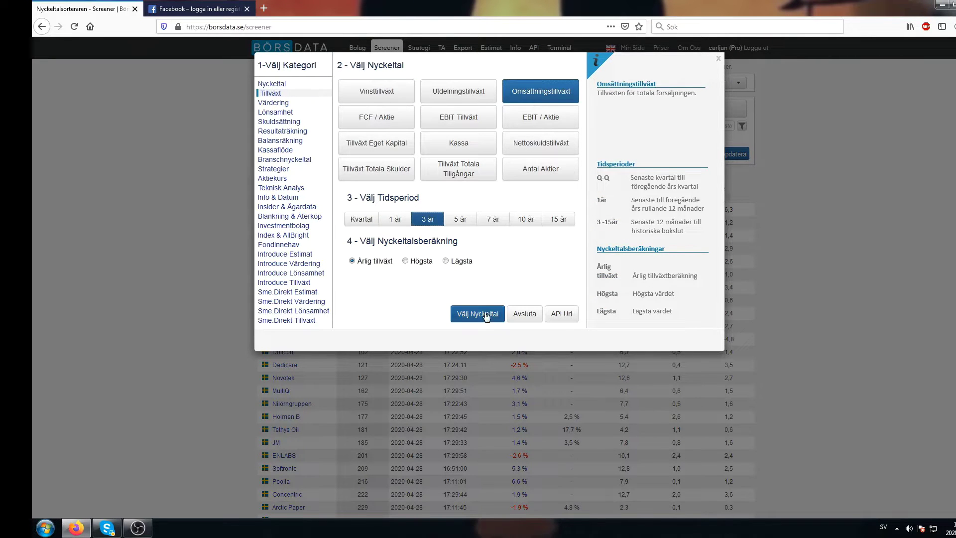
left_click(477, 313)
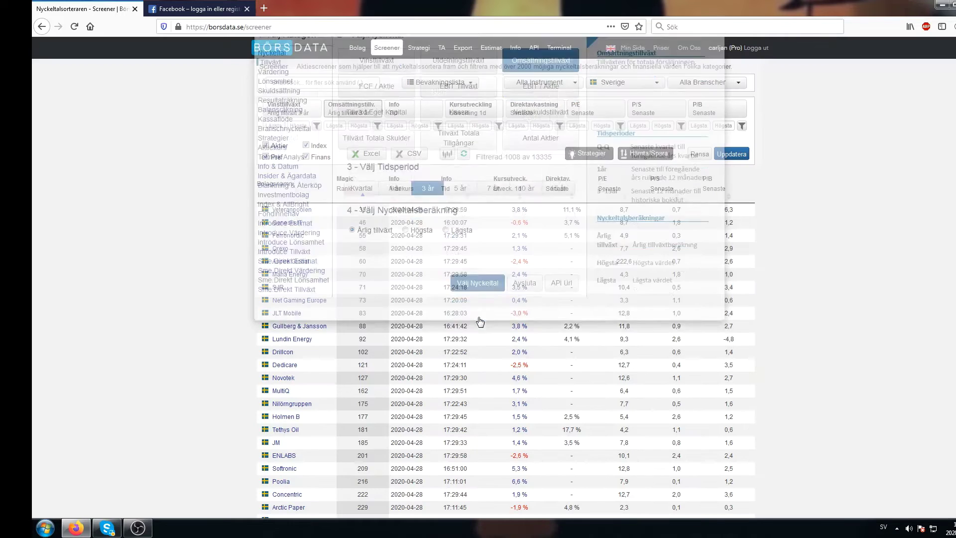
Step: Change the Tid info column to the balance-sheet metric Kassa, for Idag in Miljoner
left_click(439, 120)
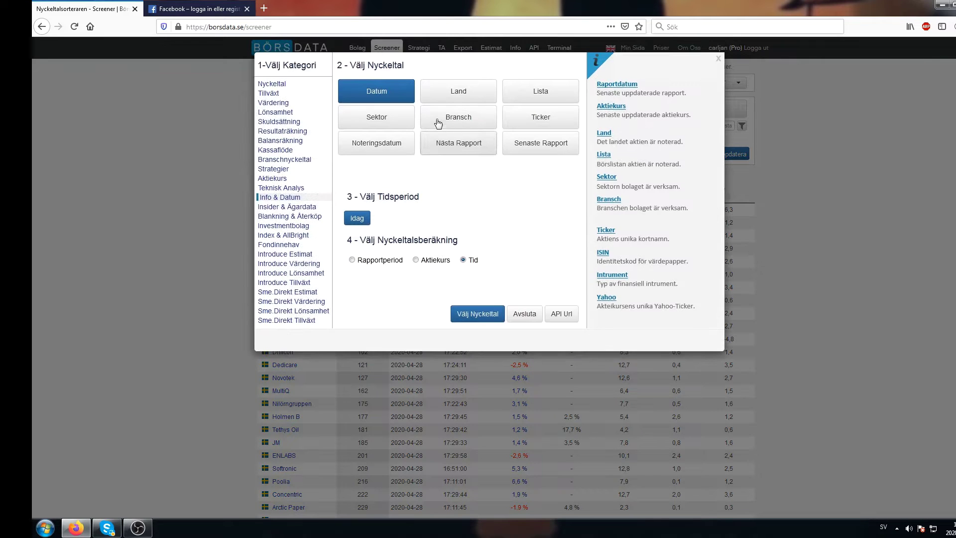
left_click(294, 141)
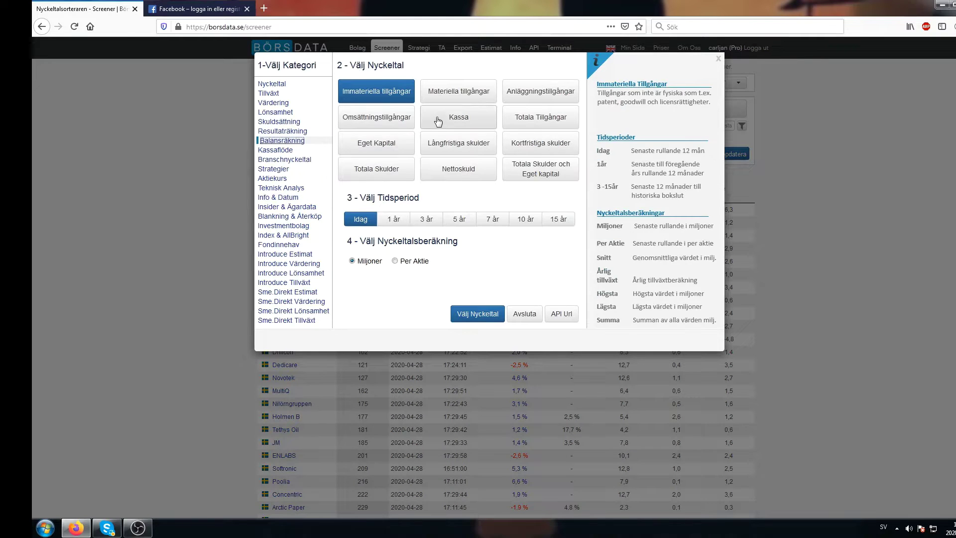
left_click(457, 119)
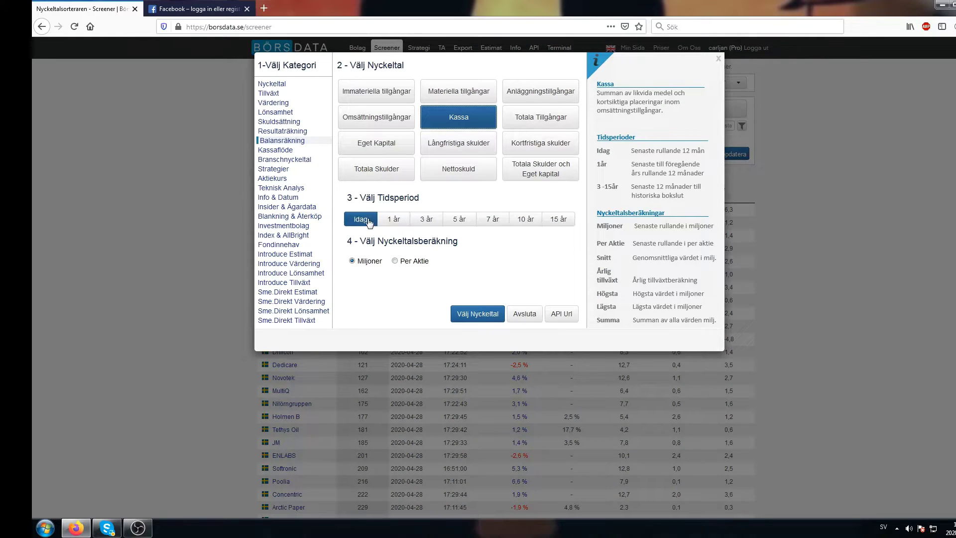
left_click(478, 313)
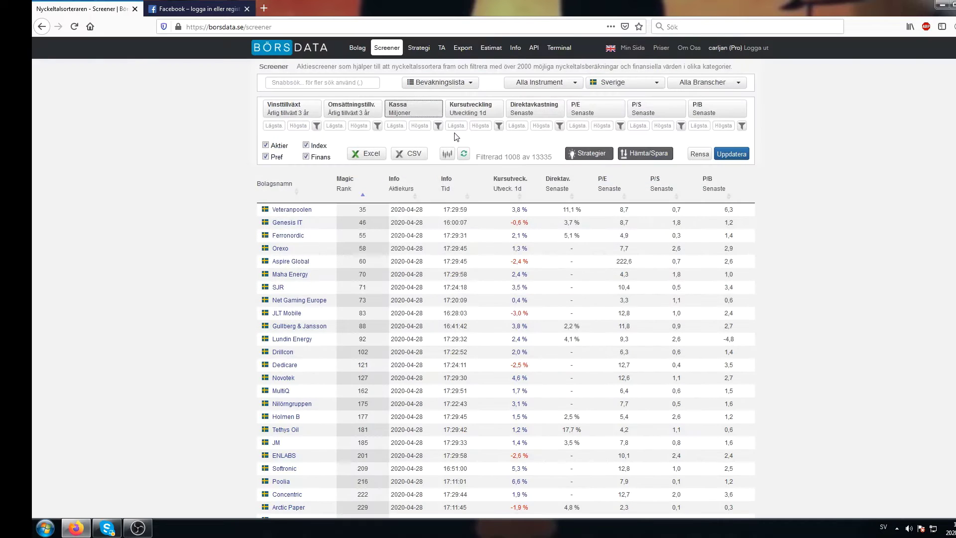
Step: Replace the Kursutveckling column with P/E Senaste and the Direktavkastning column with PEG Senaste
left_click(470, 121)
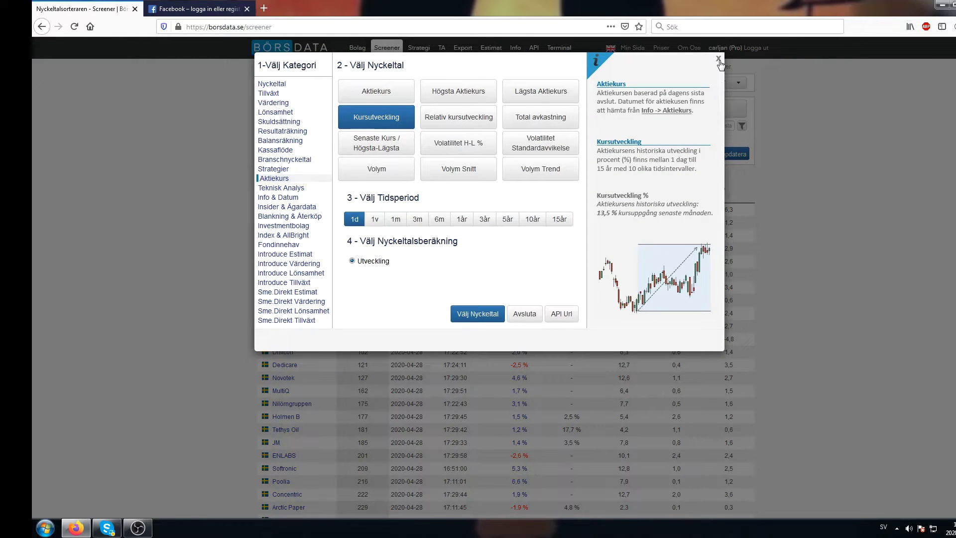
left_click(273, 84)
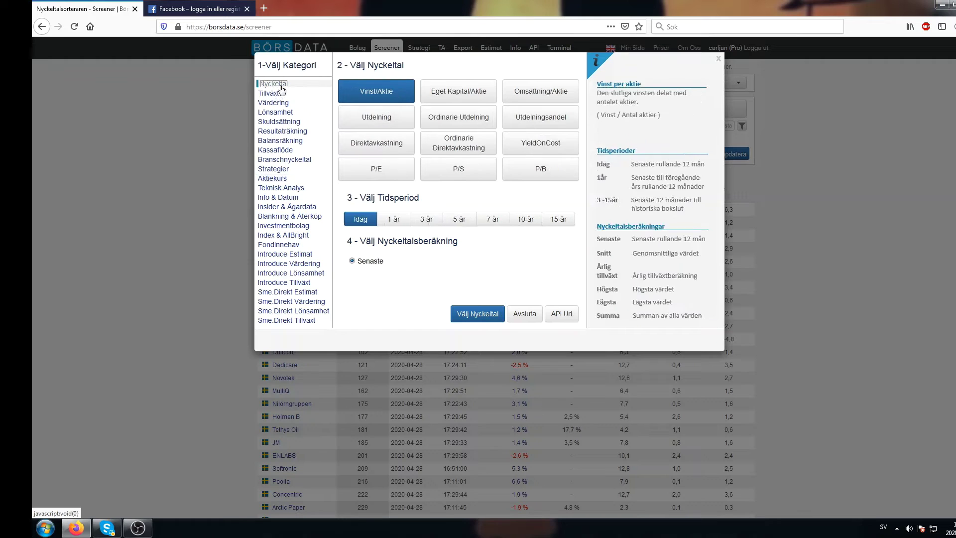
left_click(387, 172)
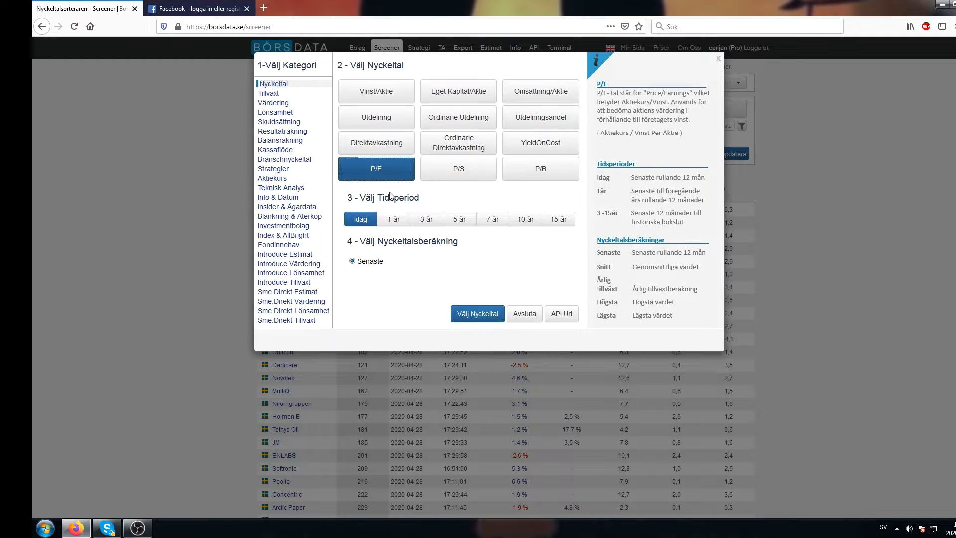
left_click(471, 321)
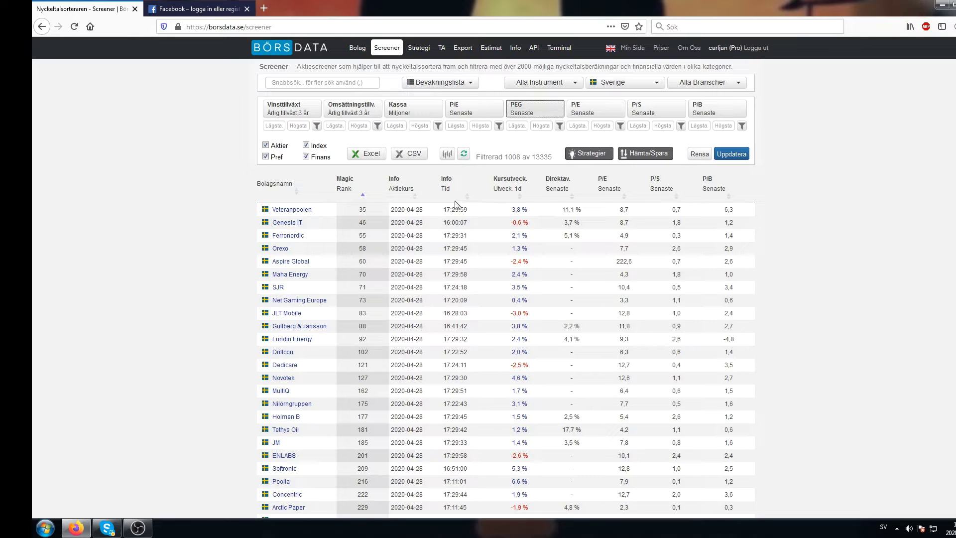
Step: Replace the duplicate P/E column with the debt metric Soliditet Senaste and update the results
left_click(280, 128)
left_click(599, 109)
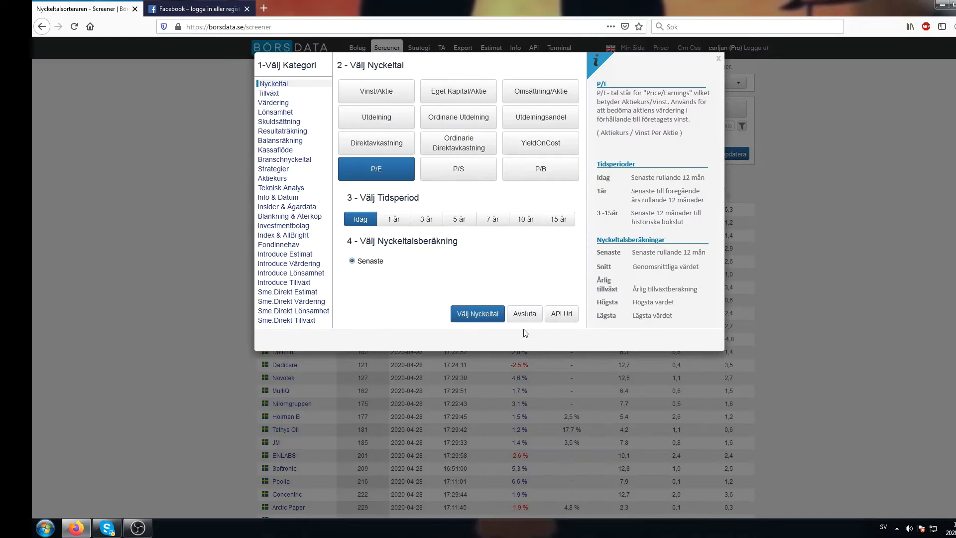
left_click(291, 122)
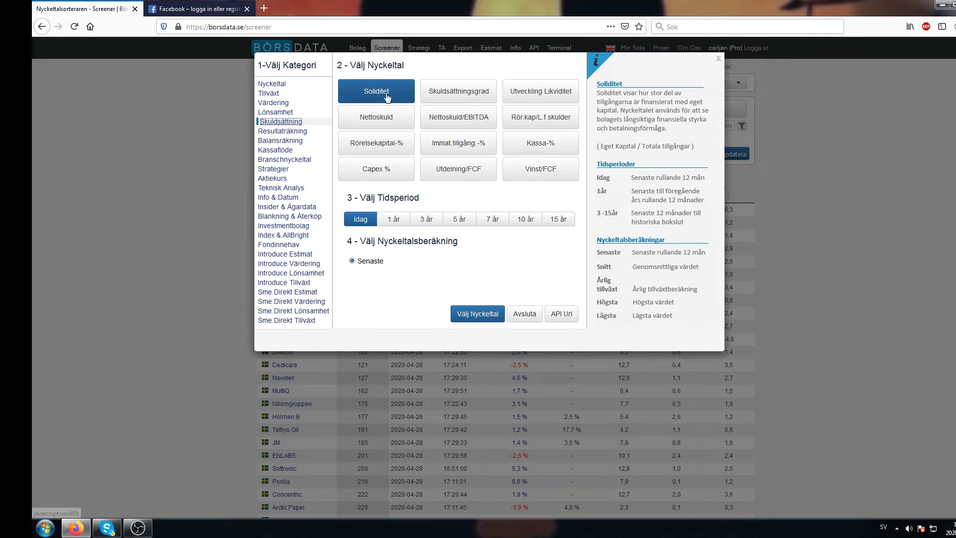
left_click(482, 314)
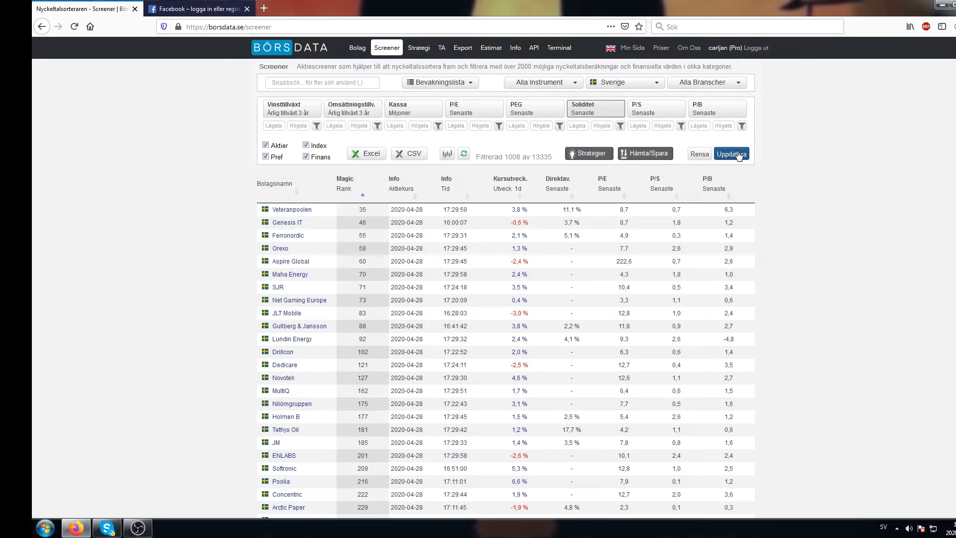
left_click(736, 154)
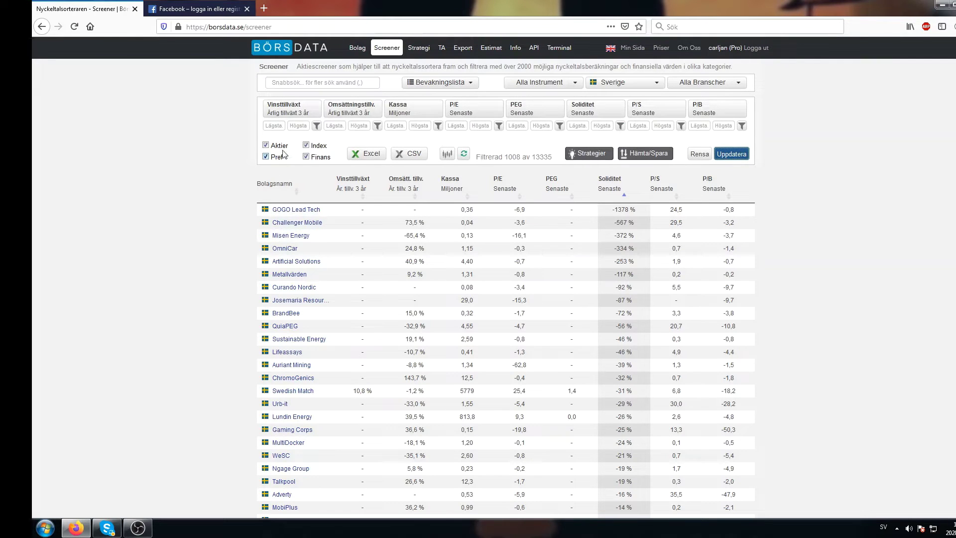
Step: Filter for a minimum of 10 in both Vinsttillväxt and Omsättningstillväxt and update the results
left_click(275, 127)
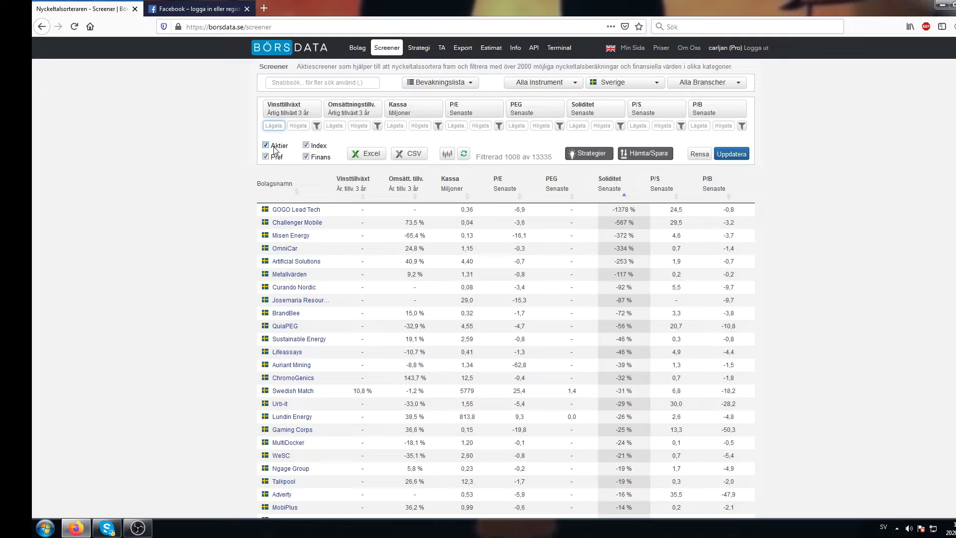
scroll(213, 282, "down", 4)
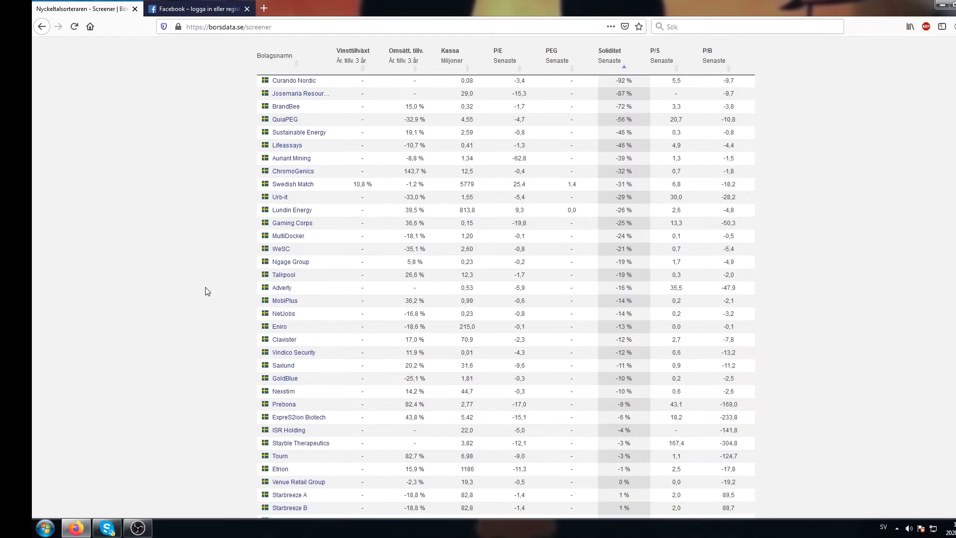
scroll(210, 277, "up", 4)
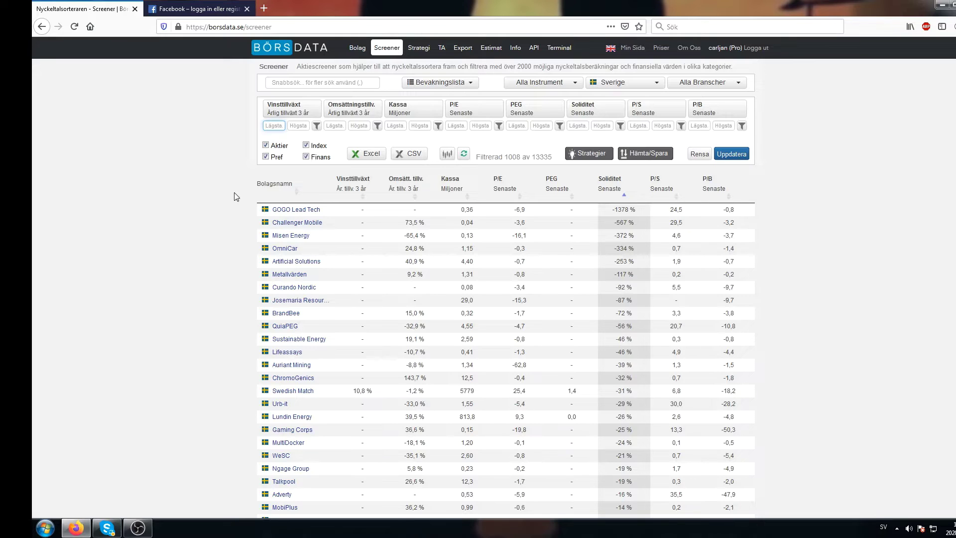
type("10")
left_click(332, 126)
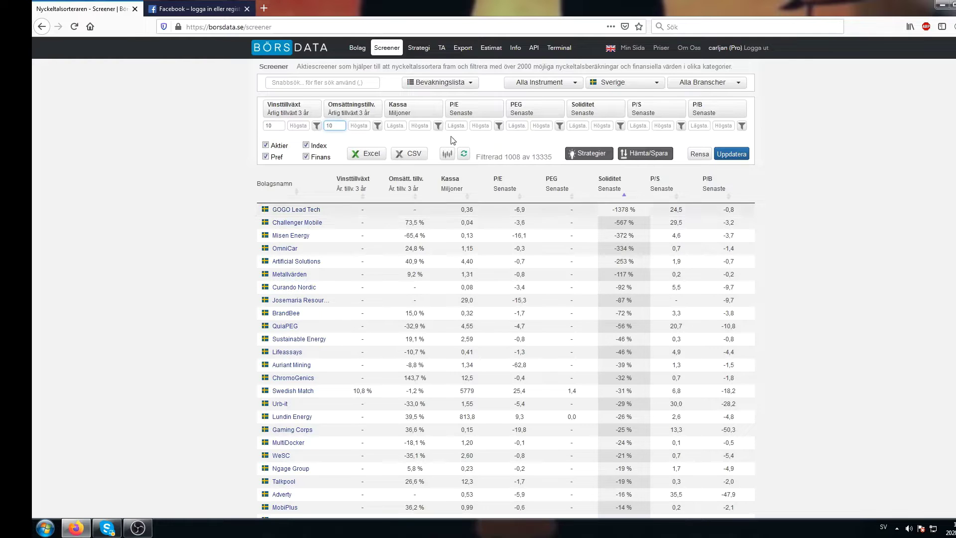
left_click(723, 157)
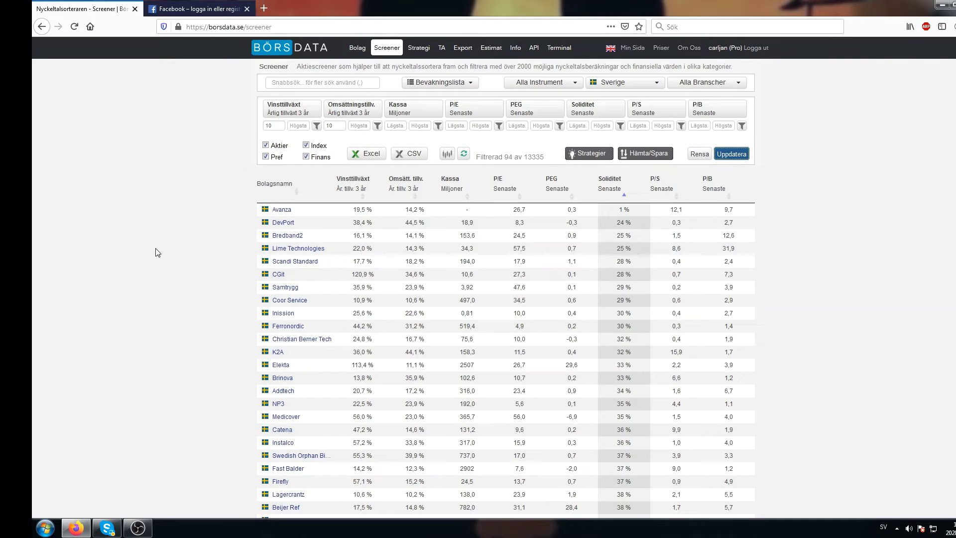
Step: Set the minimum to 20 for both Vinsttillväxt and Omsättningstillväxt and update the results
scroll(155, 252, "down", 5)
scroll(173, 244, "up", 5)
scroll(237, 282, "down", 5)
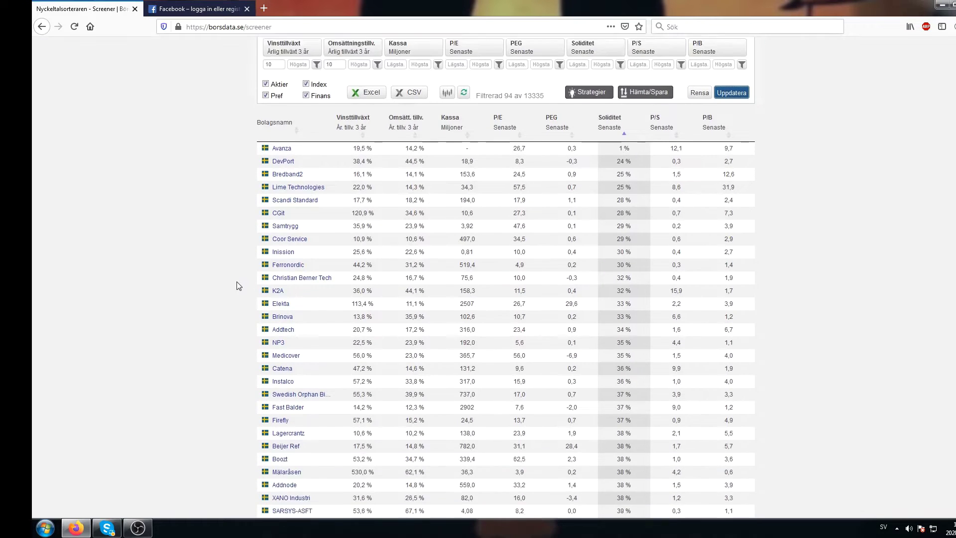
scroll(229, 290, "down", 8)
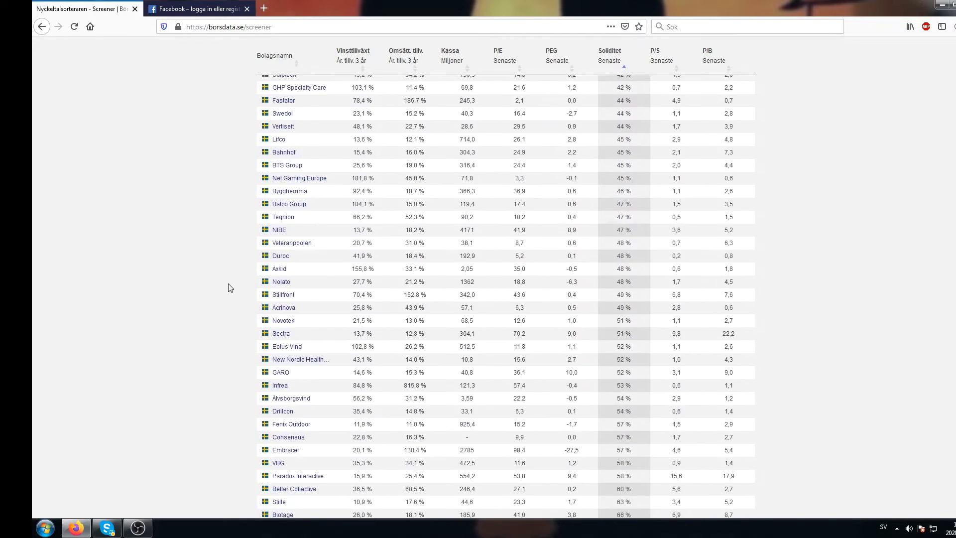
scroll(237, 289, "up", 13)
left_click(278, 128)
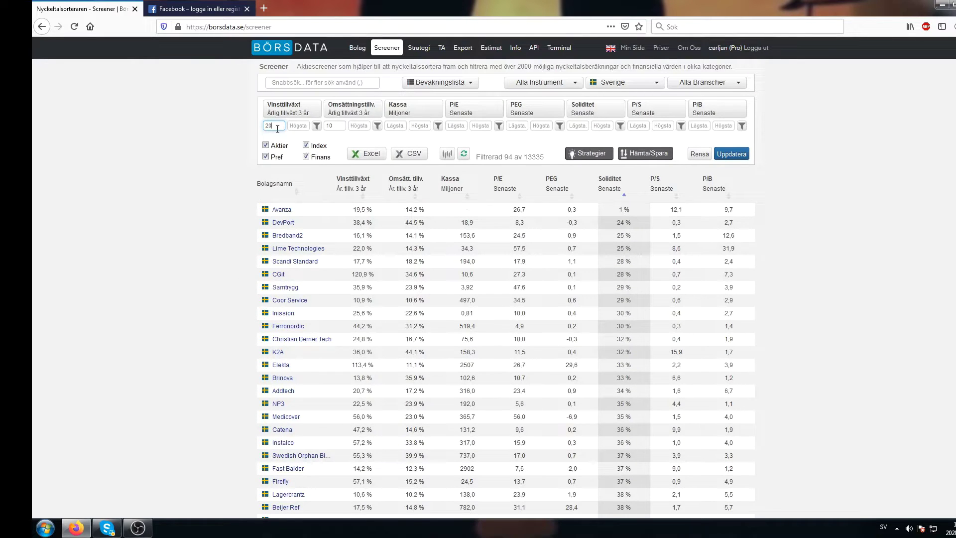
double_click(327, 126)
left_click(732, 154)
Step: Look through the filtered Swedish companies and their key figures
scroll(193, 249, "down", 15)
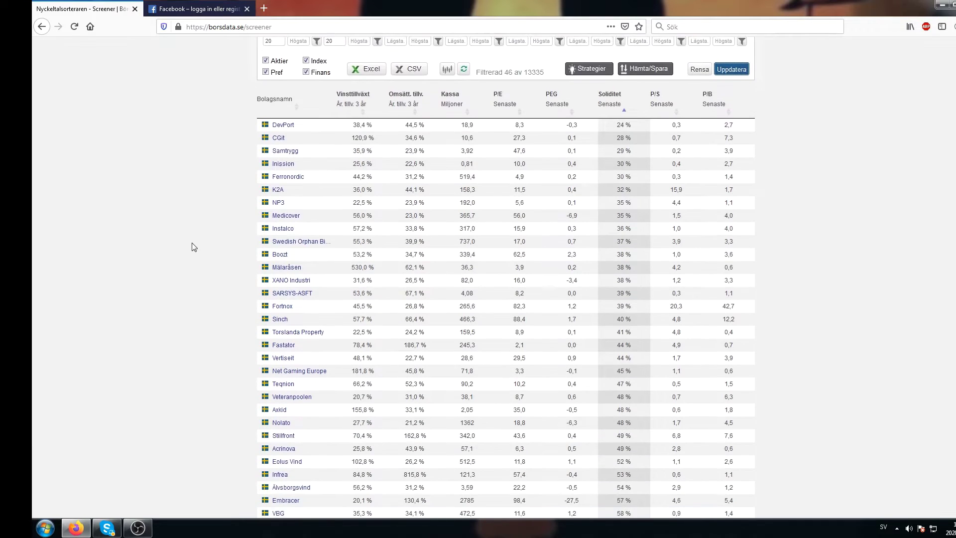
scroll(193, 252, "up", 5)
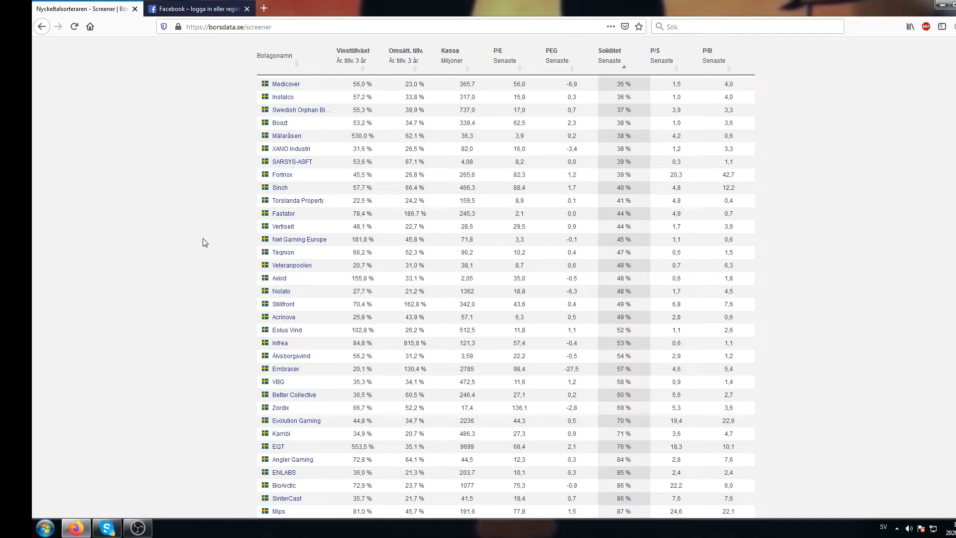
scroll(203, 245, "down", 3)
scroll(207, 252, "up", 10)
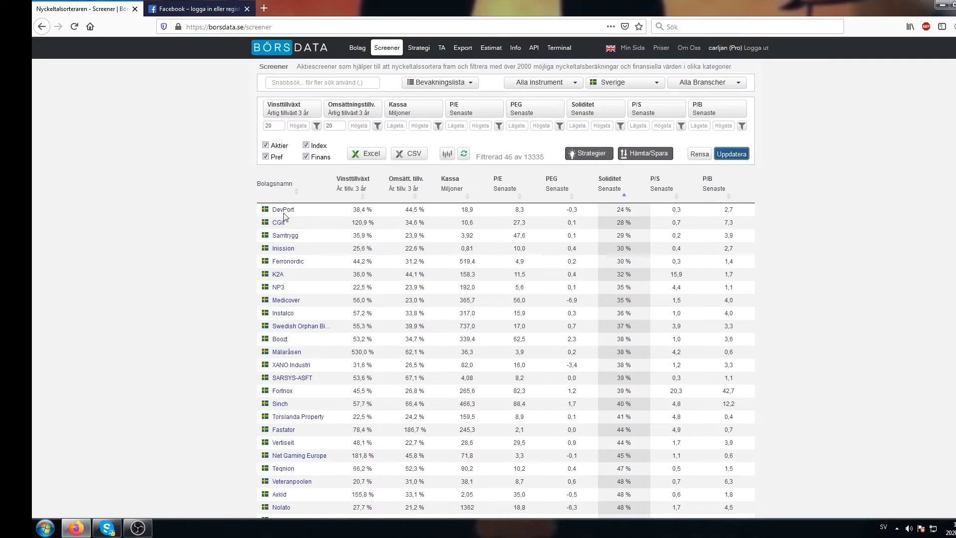
Step: Search the filtered companies for "evo" and examine Evolution Gaming's P/E, profit growth and PEG figures
left_click(288, 83)
type("evo")
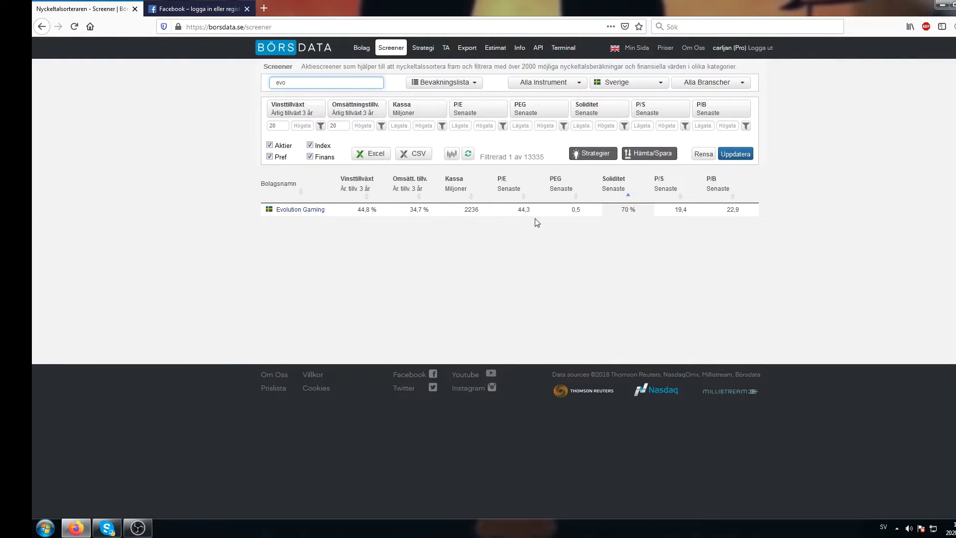
double_click(516, 214)
left_click(519, 228)
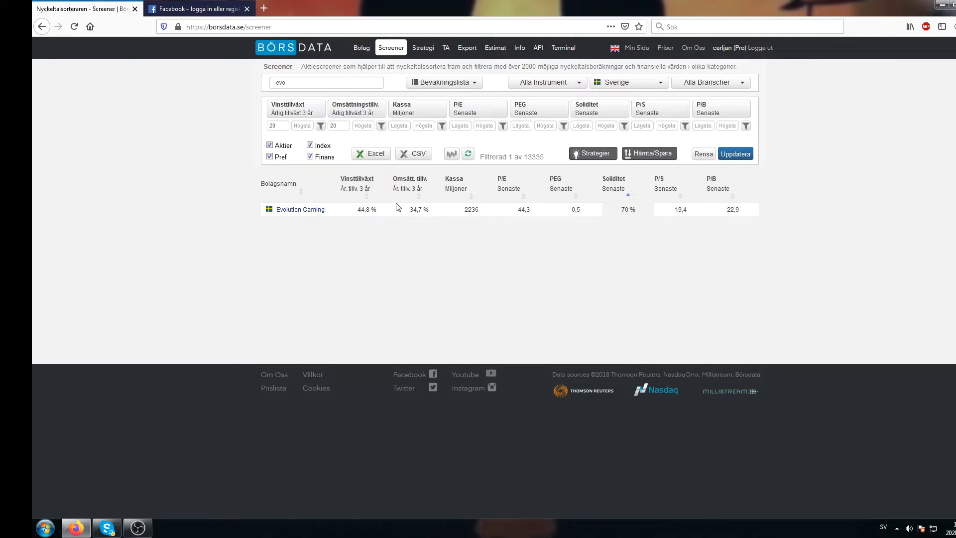
triple_click(377, 209)
left_click(359, 249)
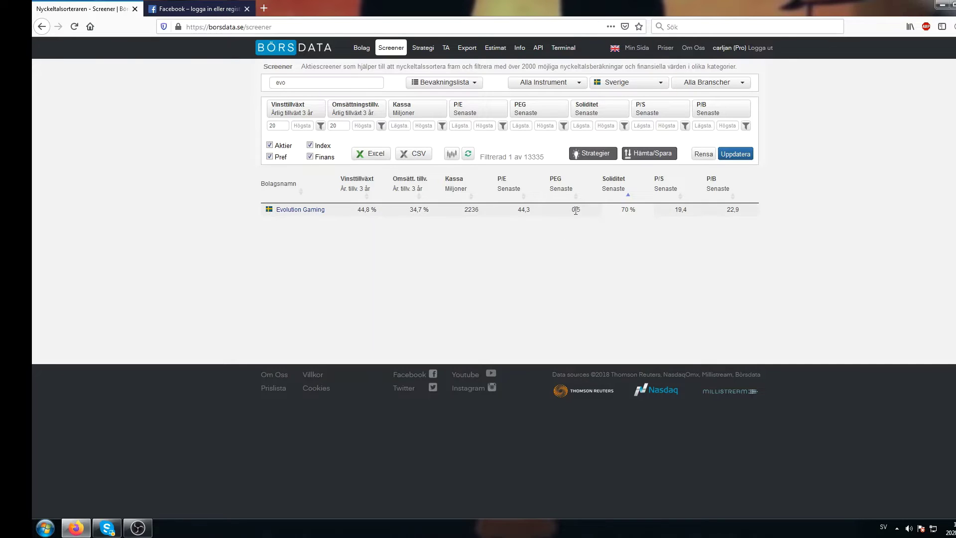
left_click_drag(575, 209, 595, 220)
left_click(586, 225)
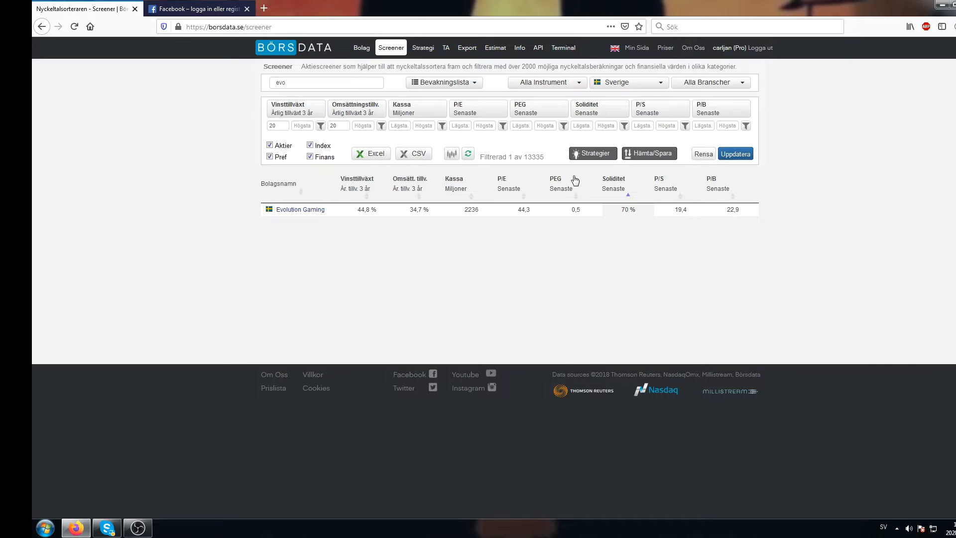
Step: Sort the screener list by PEG in descending order and clear the company quick search
left_click(560, 186)
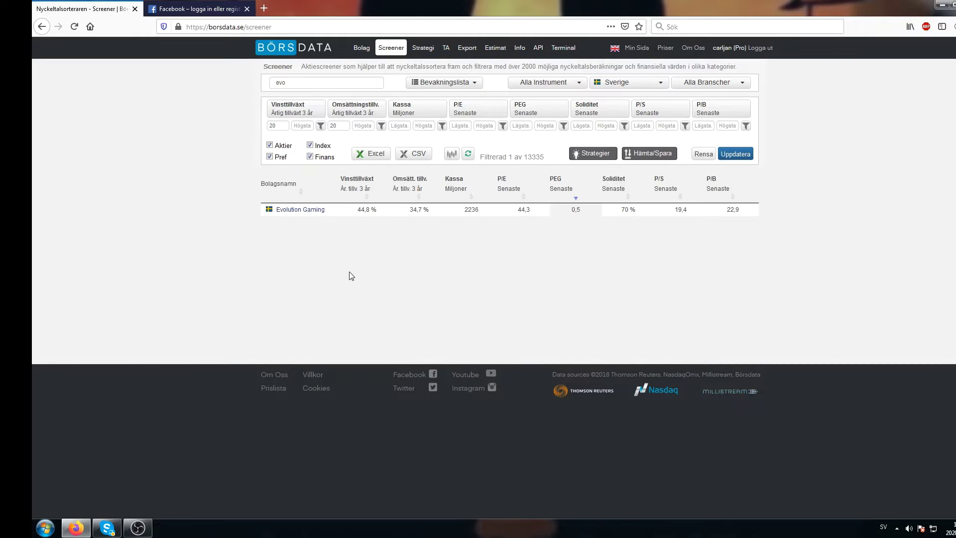
left_click_drag(288, 82, 244, 99)
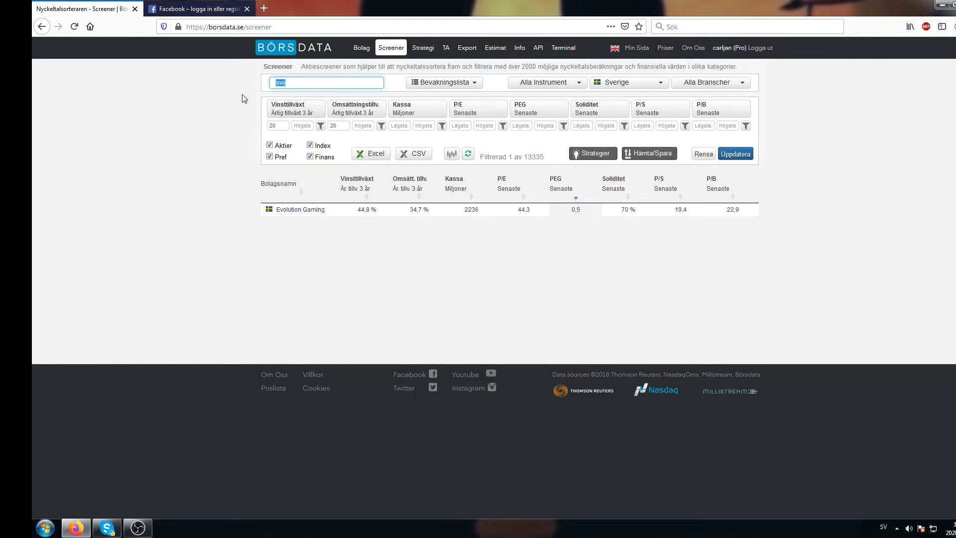
key("BackSpace")
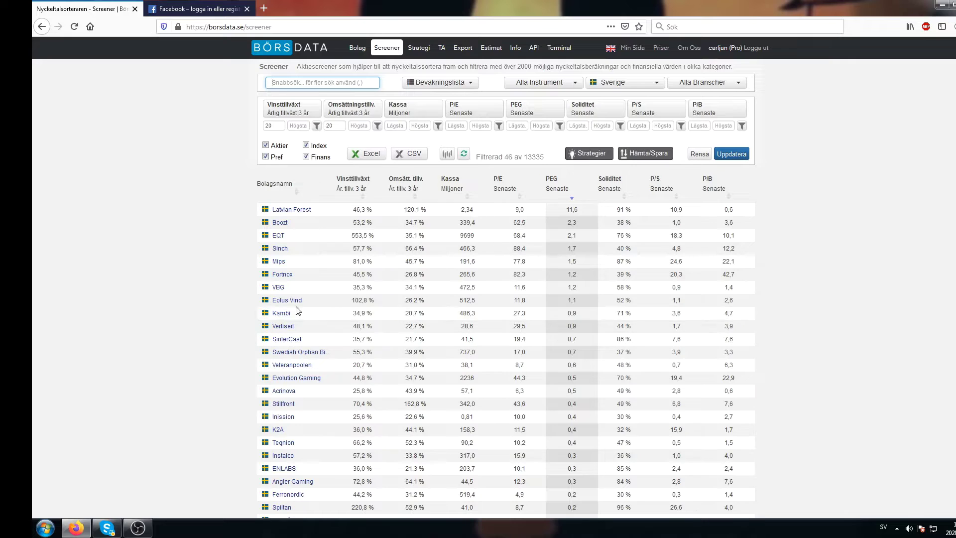
Step: Open Kambi's key figures page, and reach the company's own website through a web search for "kambi" in the Facebook tab
left_click(285, 318)
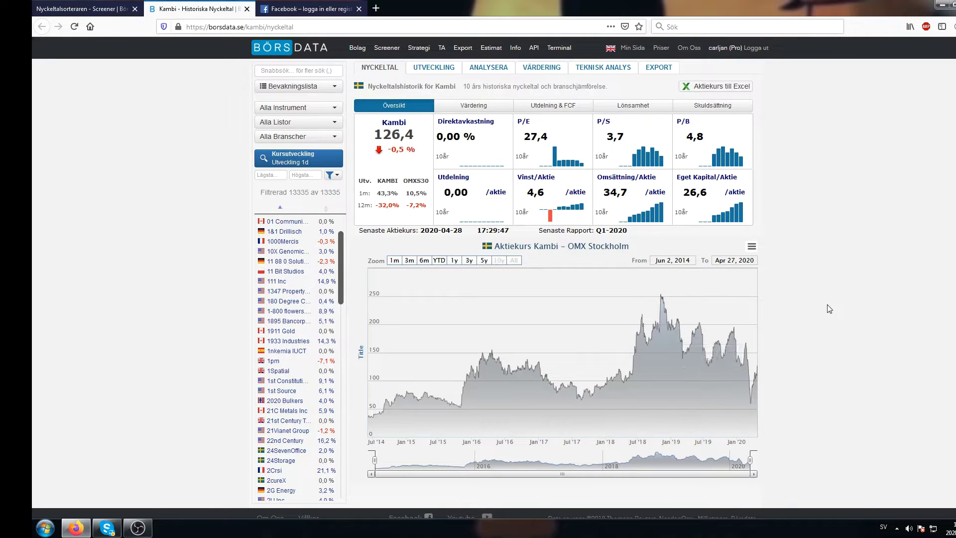
left_click(328, 8)
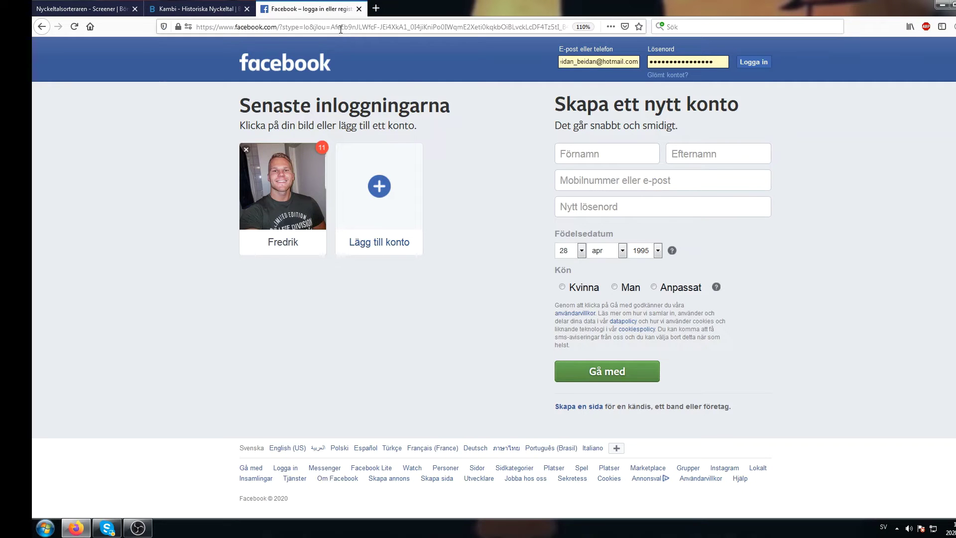
left_click(341, 29)
key("BackSpace")
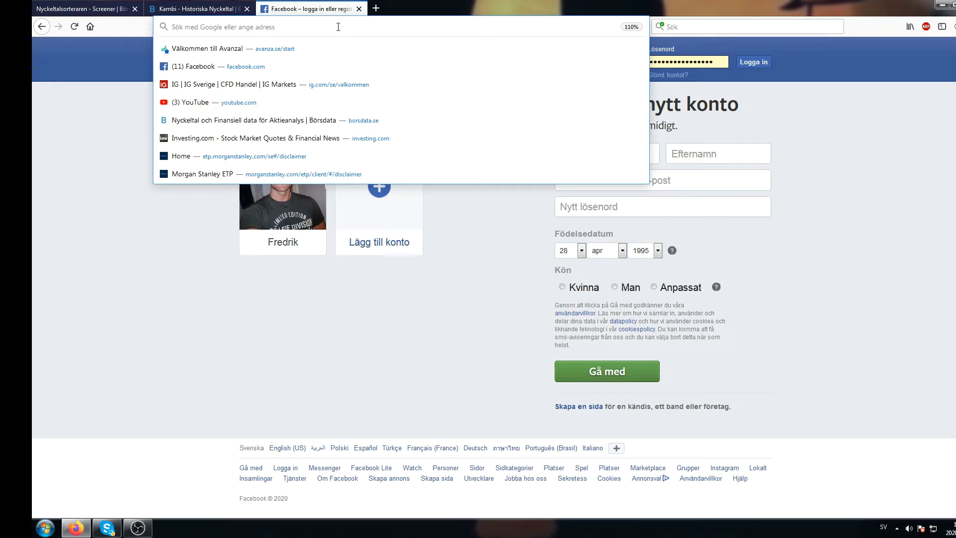
type("kambi")
key("Return")
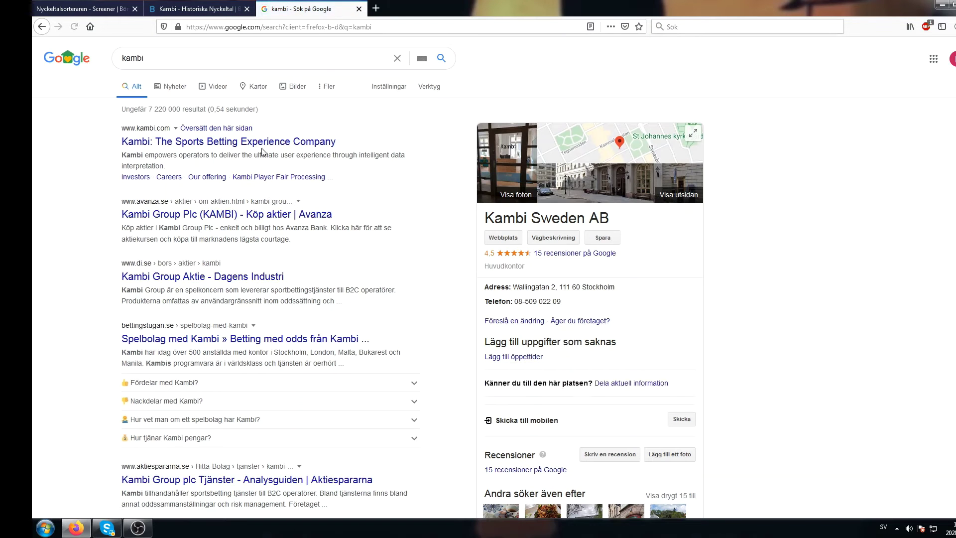
left_click(195, 147)
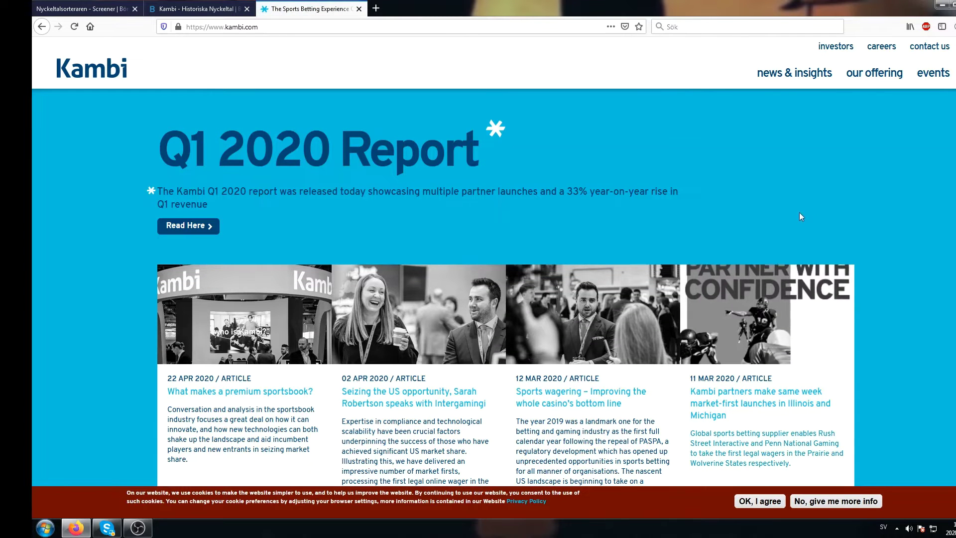
Step: Look through Kambi's homepage, from the report and news articles to the business description and partners
scroll(864, 251, "down", 2)
scroll(892, 236, "down", 2)
scroll(895, 273, "up", 3)
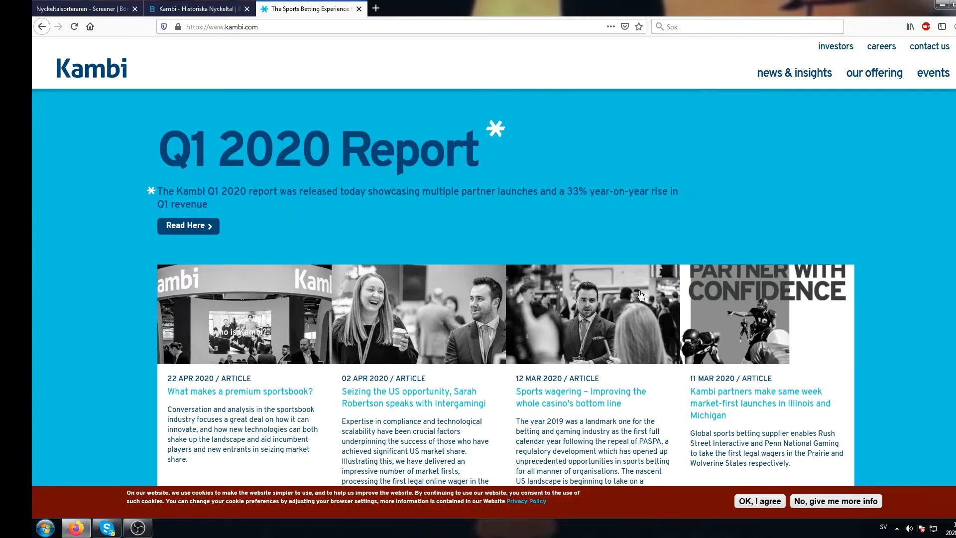
scroll(940, 263, "down", 2)
scroll(937, 271, "down", 2)
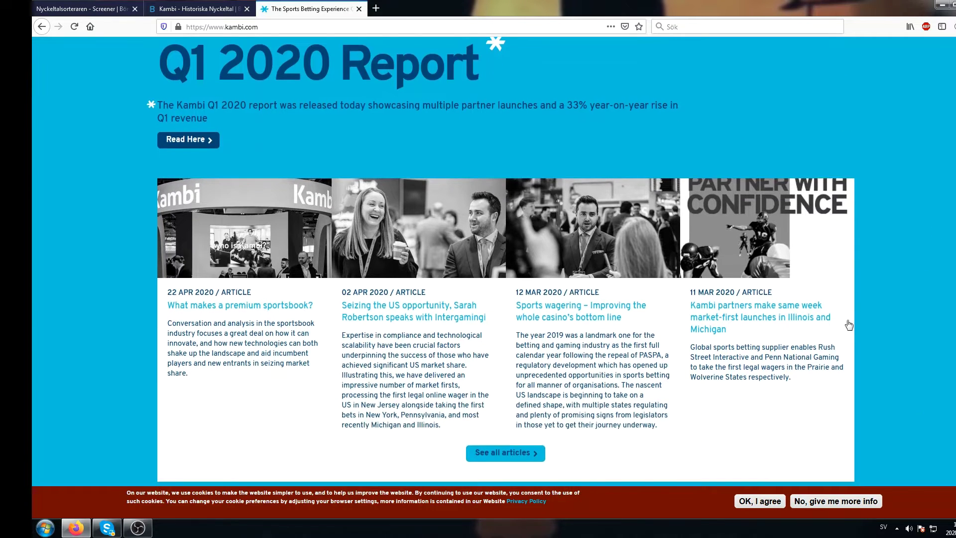
scroll(856, 314, "down", 8)
scroll(888, 289, "down", 5)
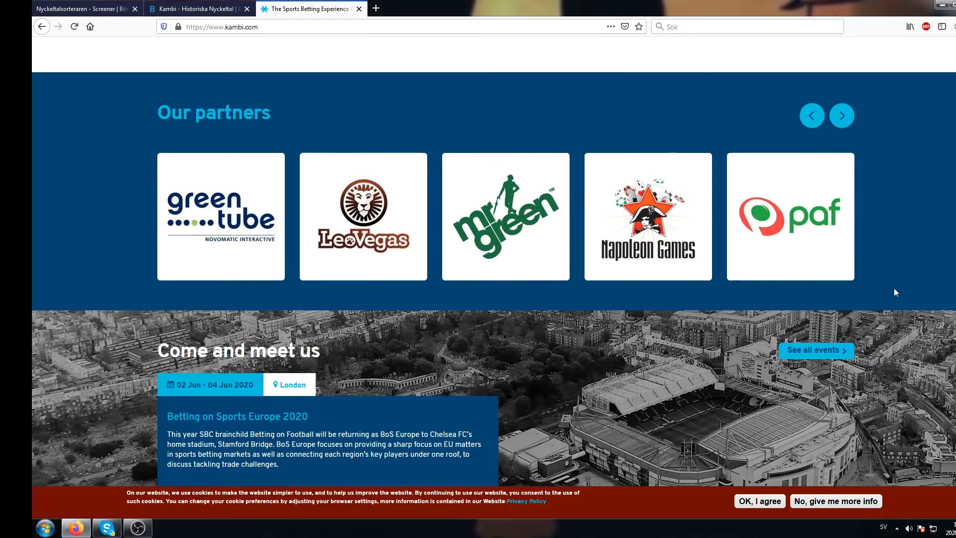
scroll(895, 293, "up", 8)
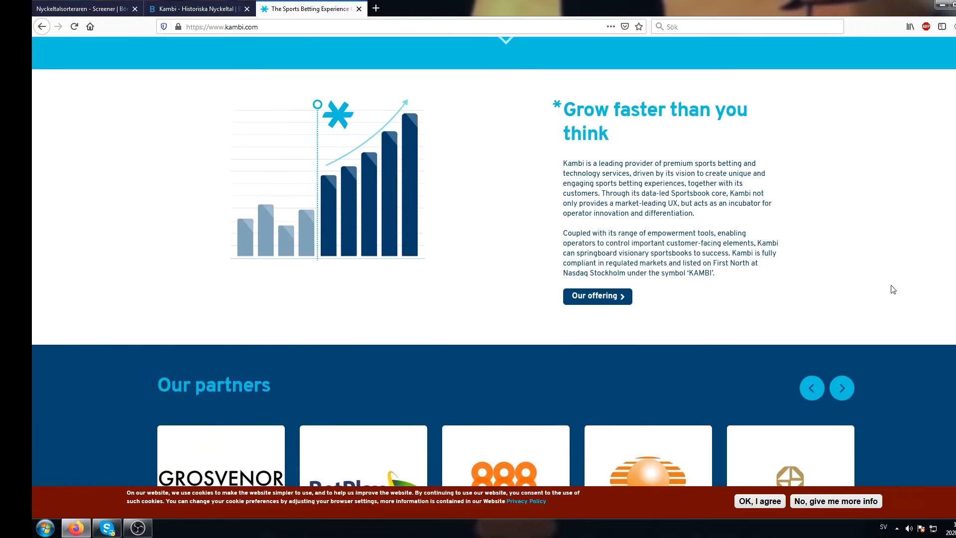
Step: Search the web for "finansinspektionen insider" in a new tab and open Finansinspektionen's insider trading search page
left_click(376, 9)
type("gfin")
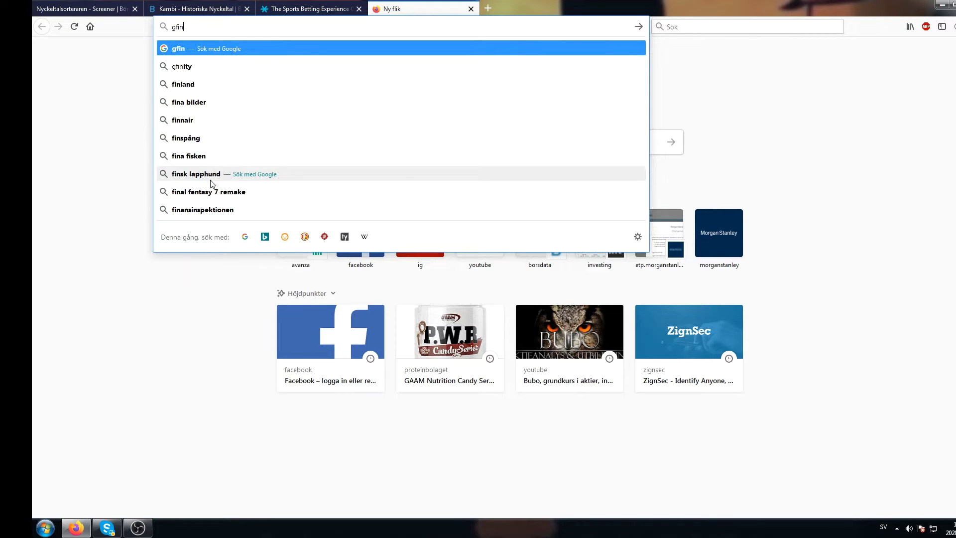
key("BackSpace")
key("BackSpace")
key("BackSpace")
key("BackSpace")
type("fina")
key("Down")
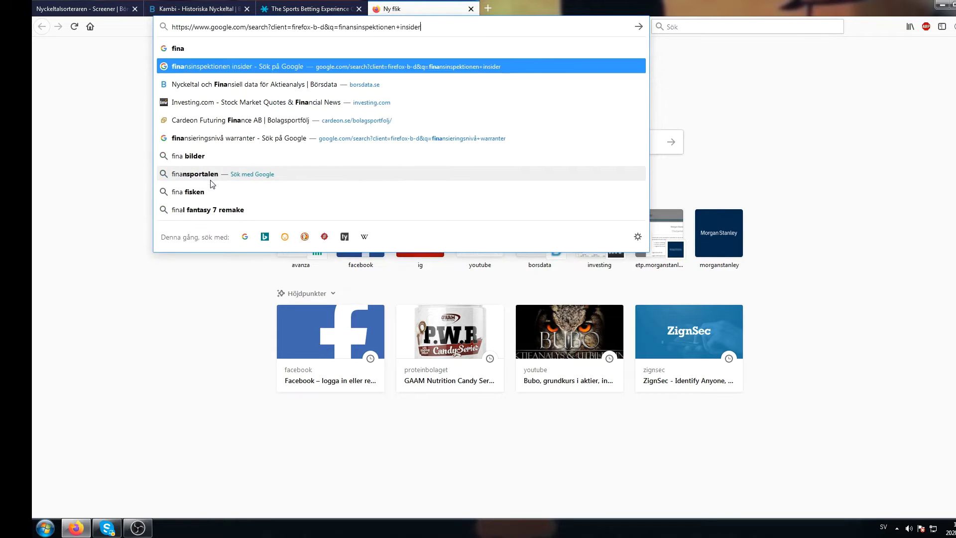
key("Return")
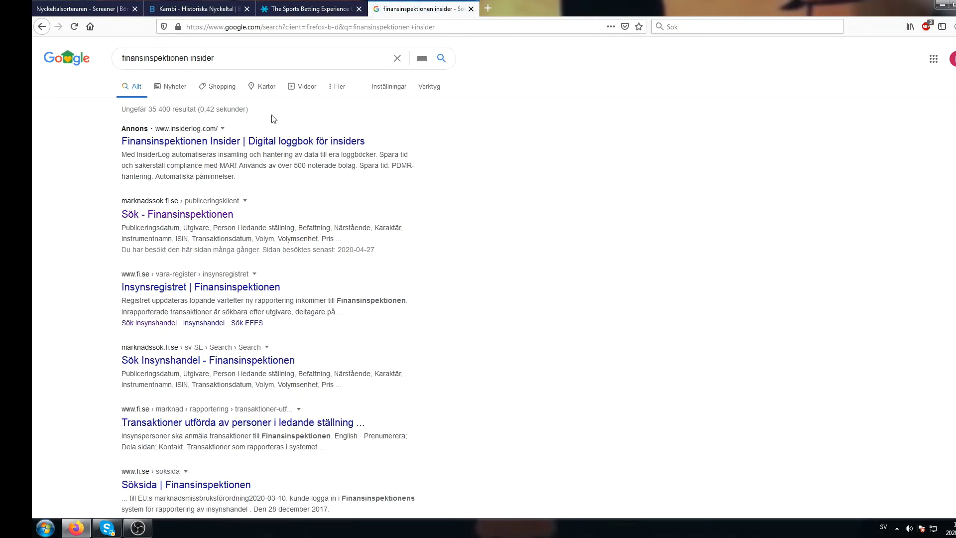
left_click(209, 216)
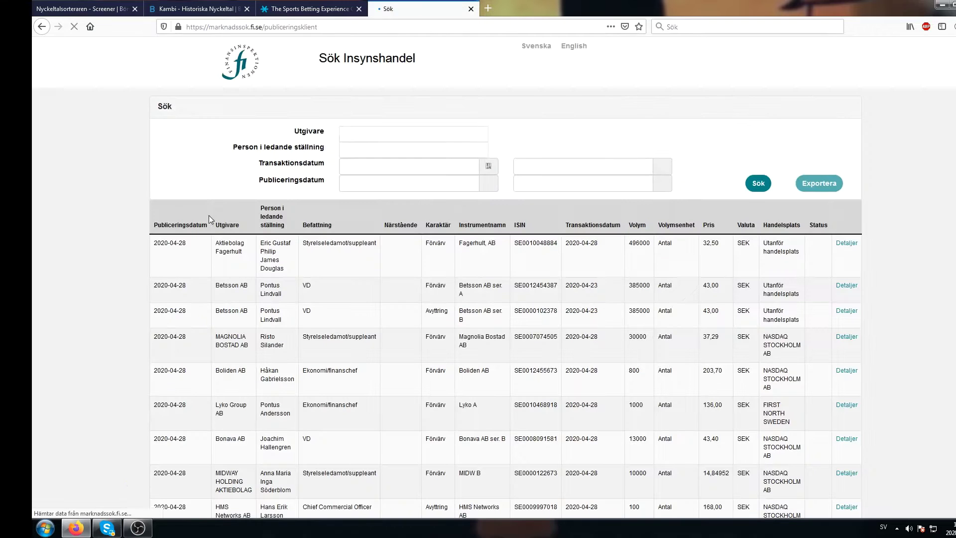
Step: Search the insider trades for the issuer Kambi and review the dates of the listed transactions
left_click(363, 136)
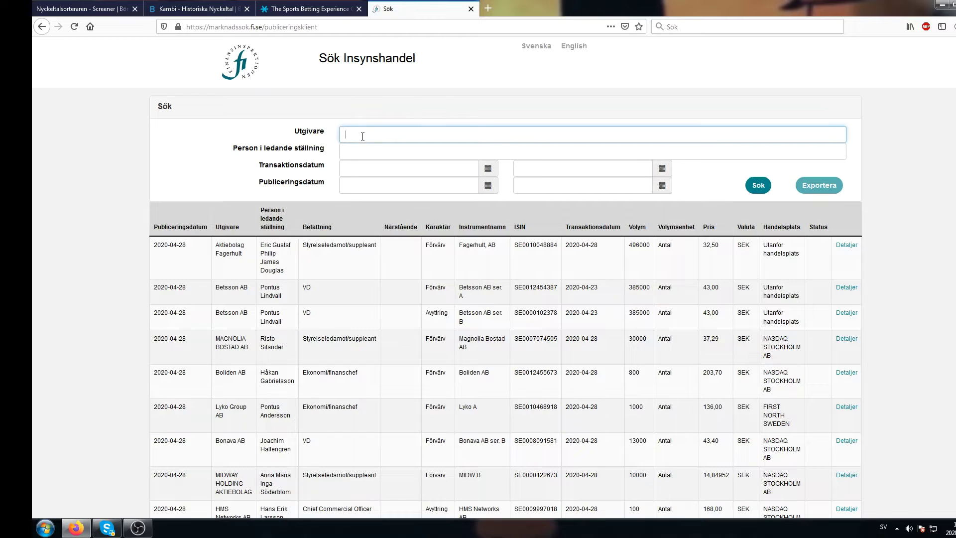
type("kambi")
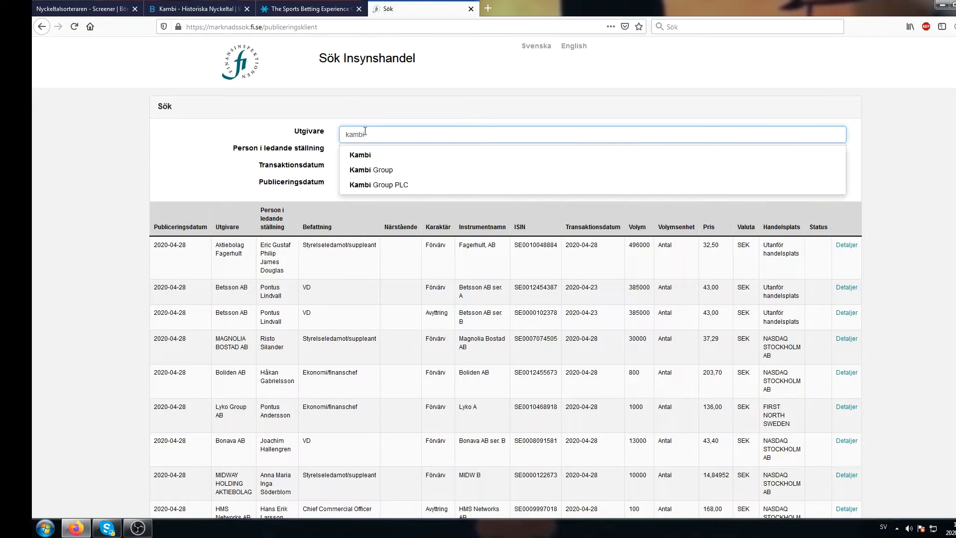
left_click(408, 154)
left_click(760, 192)
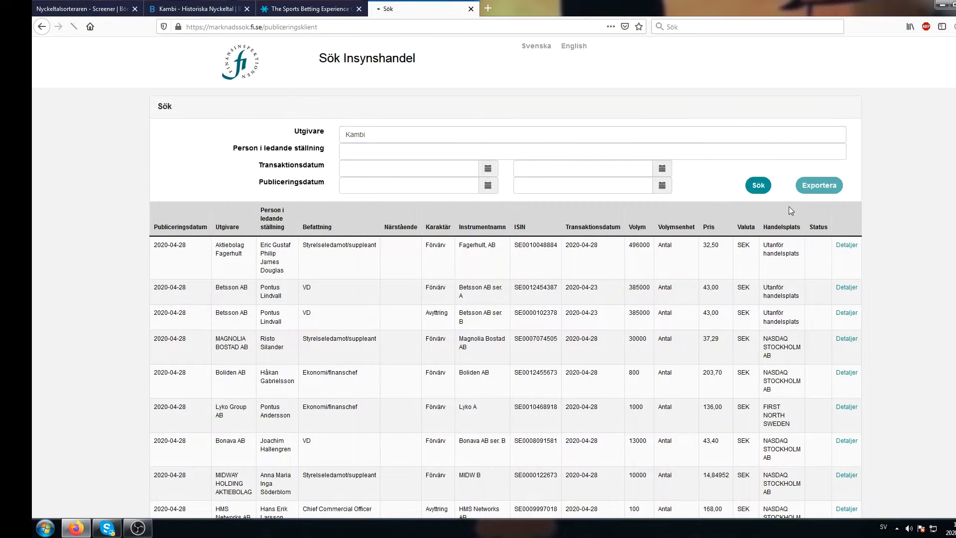
scroll(886, 337, "down", 2)
scroll(906, 331, "up", 2)
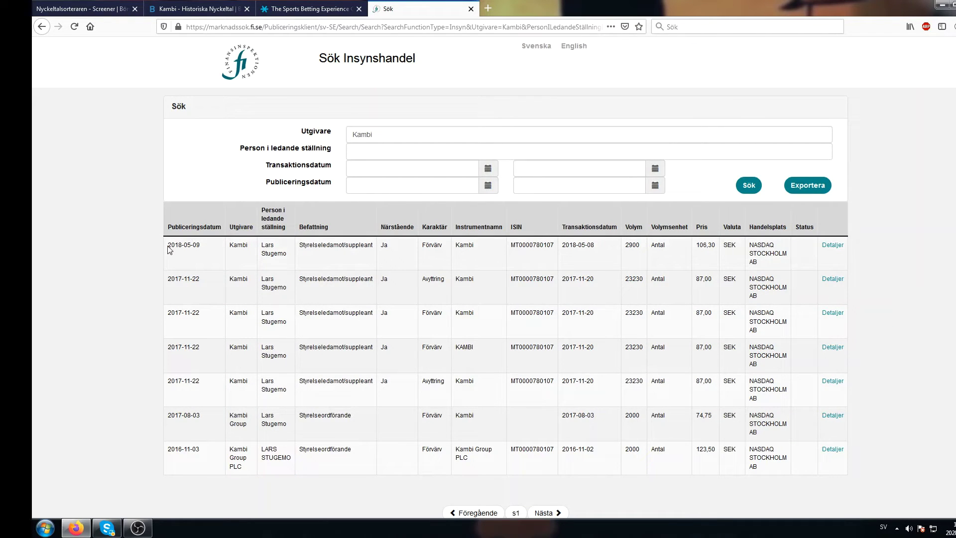
left_click_drag(170, 250, 233, 350)
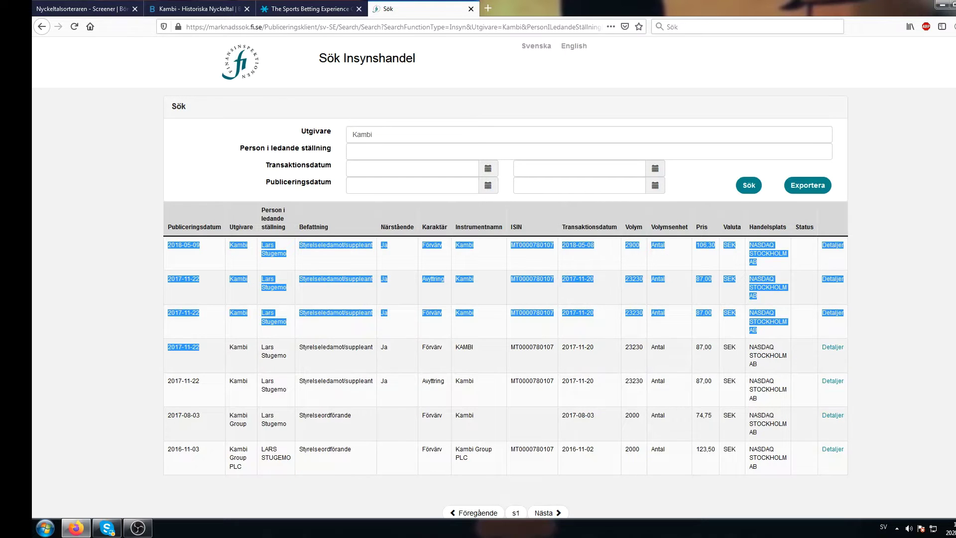
left_click(232, 350)
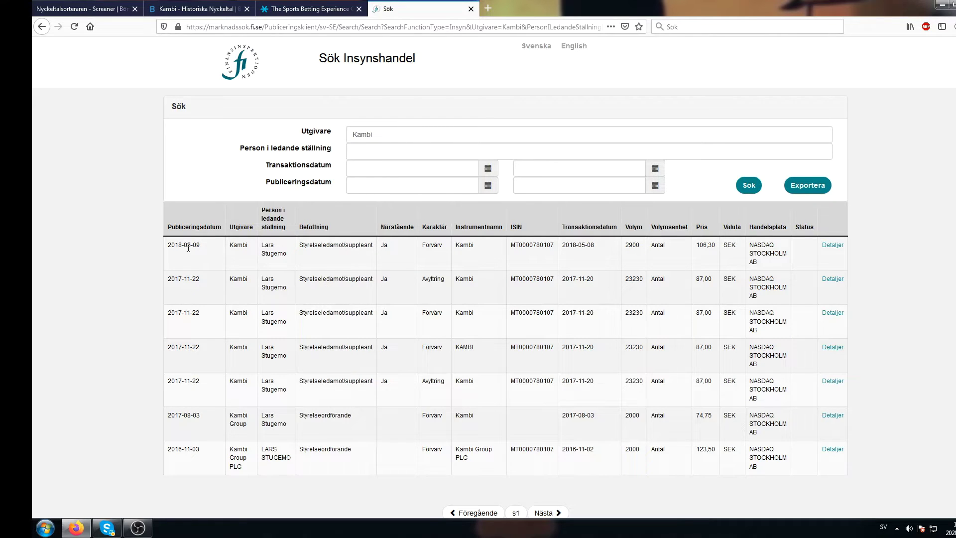
Step: Return to Kambi's website and open the Share information page in its investors section
left_click(309, 8)
scroll(896, 299, "up", 10)
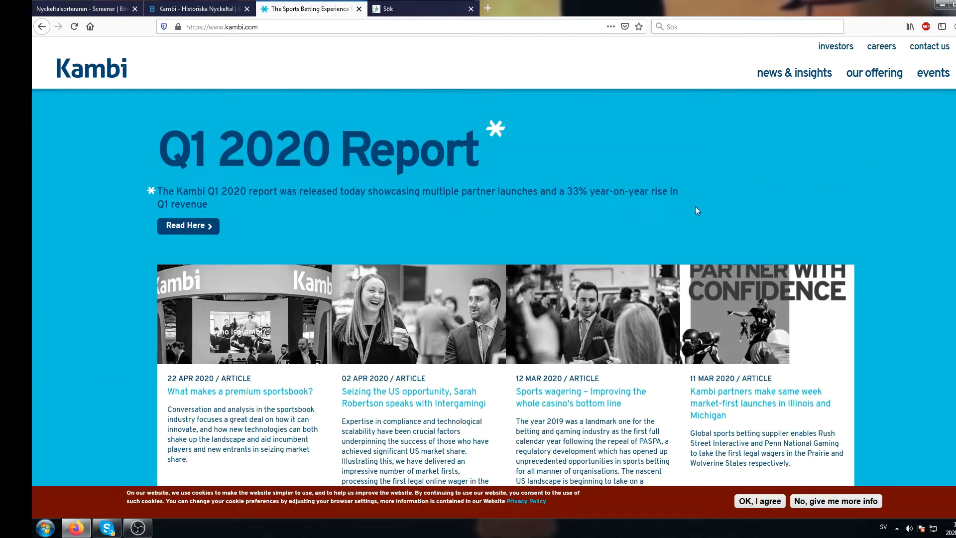
mouse_move(830, 49)
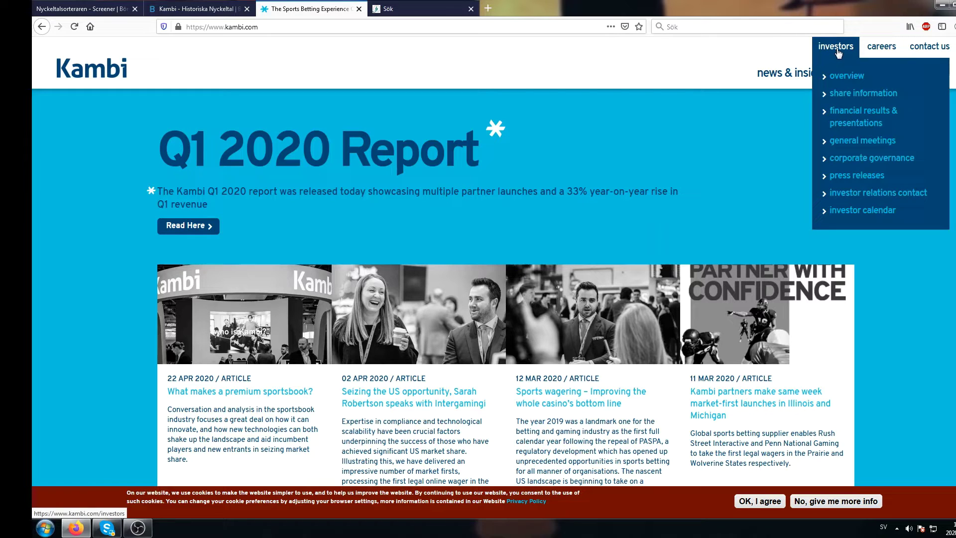
left_click(837, 49)
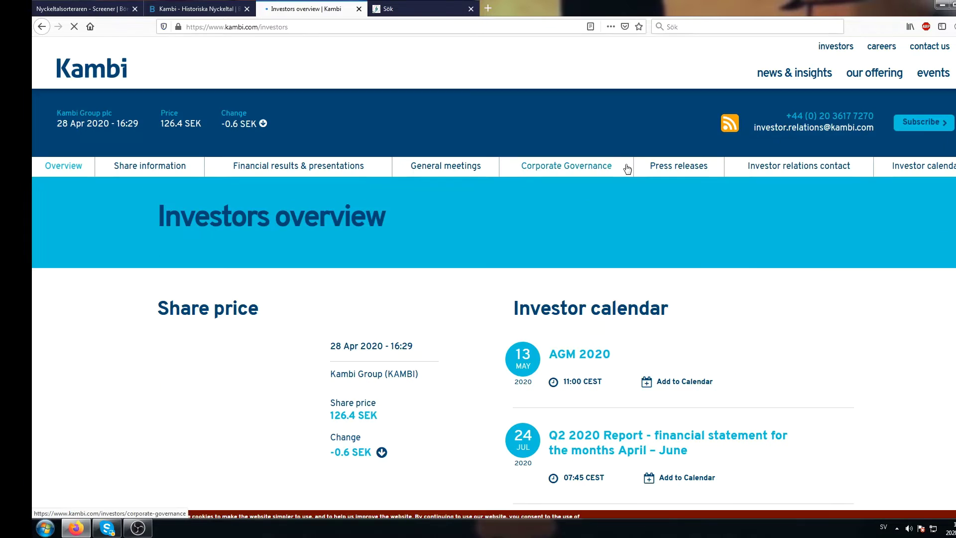
scroll(672, 252, "down", 3)
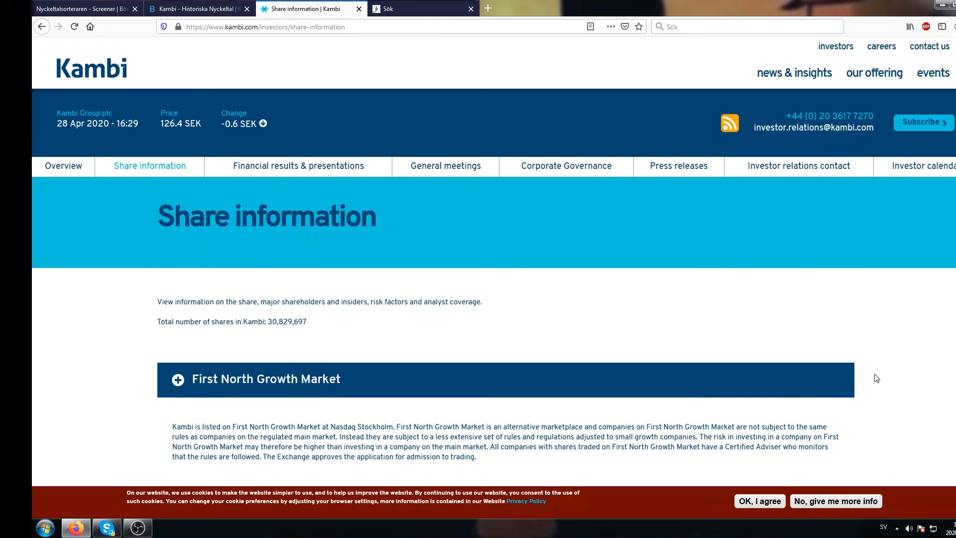
scroll(819, 264, "down", 6)
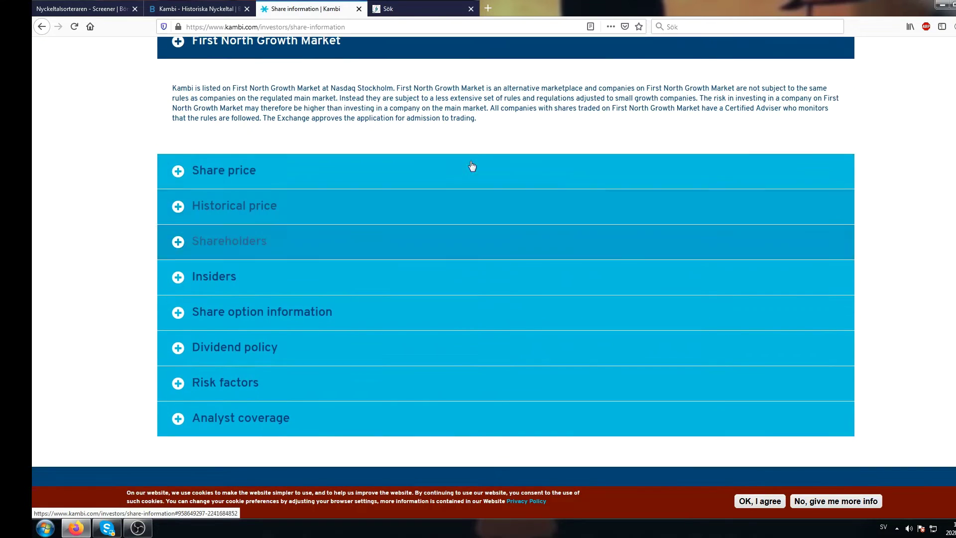
Step: Open the Shareholders section and examine Kambi's ownership structure, including the Swedbank Robur Funds entry
left_click(324, 243)
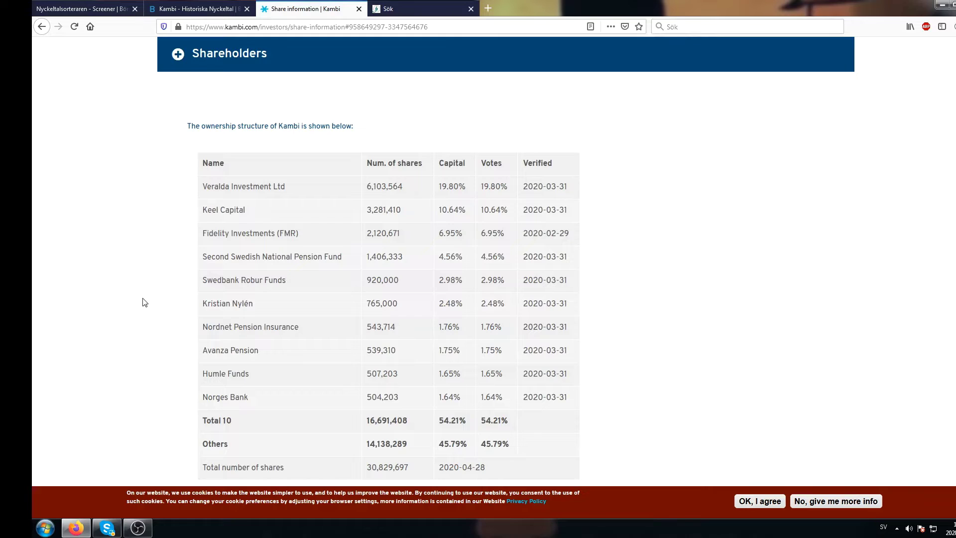
scroll(145, 303, "down", 2)
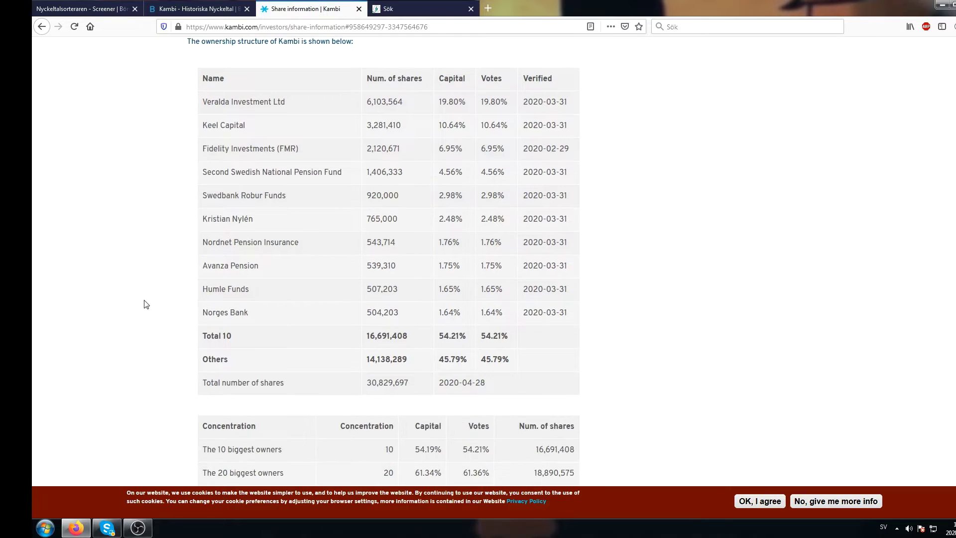
scroll(160, 314, "up", 2)
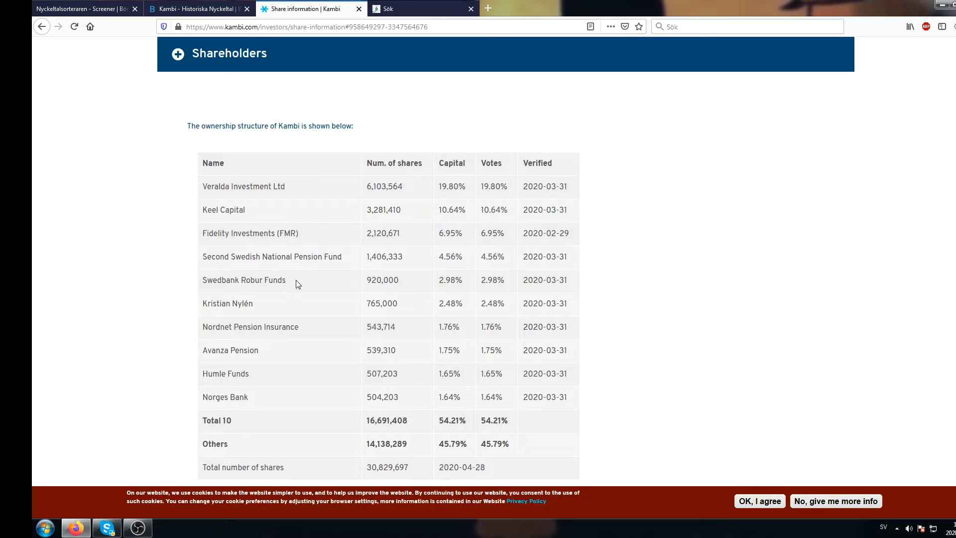
left_click_drag(298, 284, 210, 284)
left_click(204, 285)
scroll(695, 260, "down", 5)
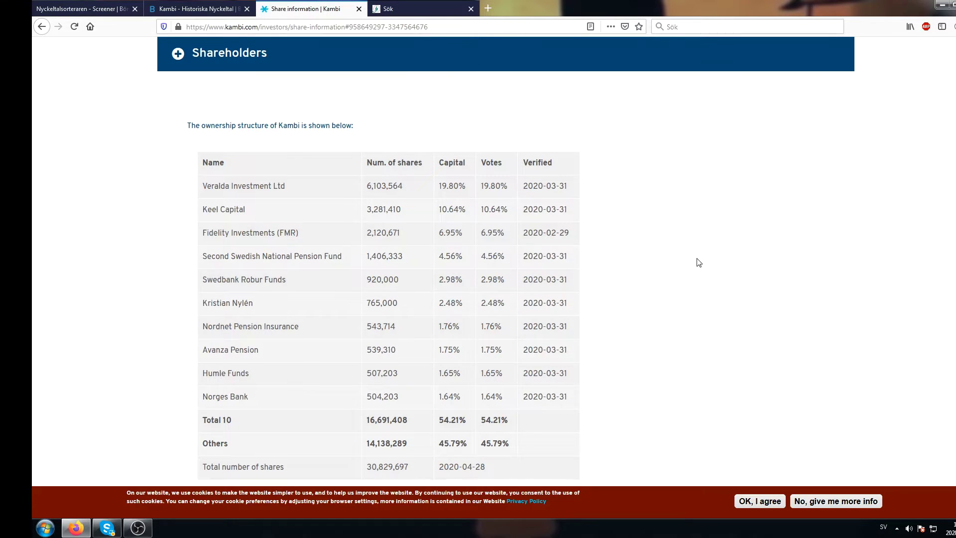
Step: Examine Kambi's shareholder tables, covering the largest owners, the ownership concentration and the distribution of owners by country
scroll(683, 287, "down", 2)
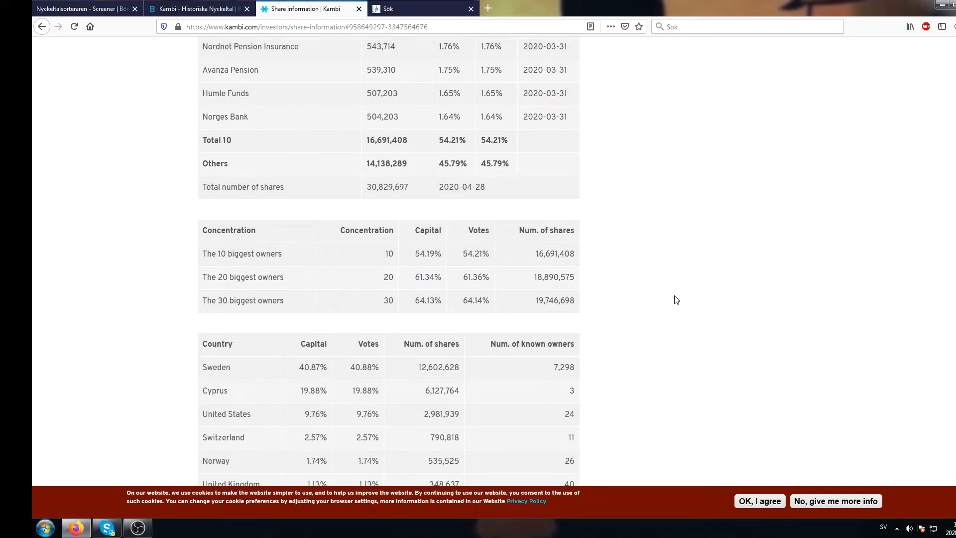
scroll(674, 304, "up", 5)
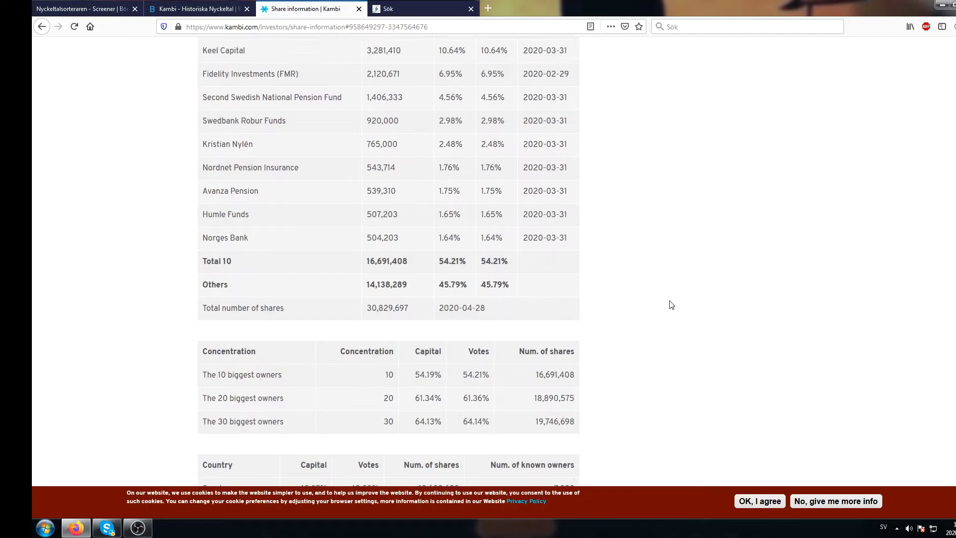
scroll(662, 311, "up", 1)
scroll(659, 314, "down", 2)
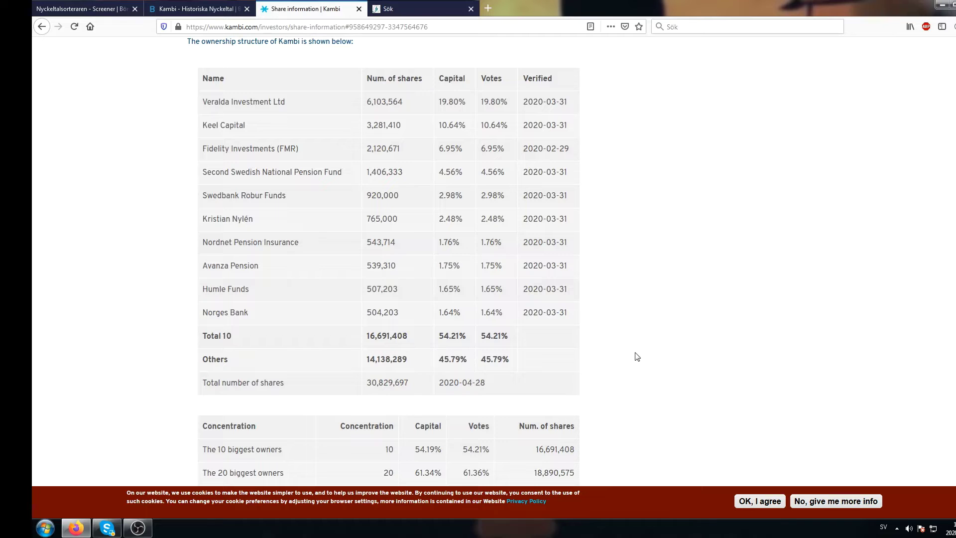
scroll(597, 227, "down", 6)
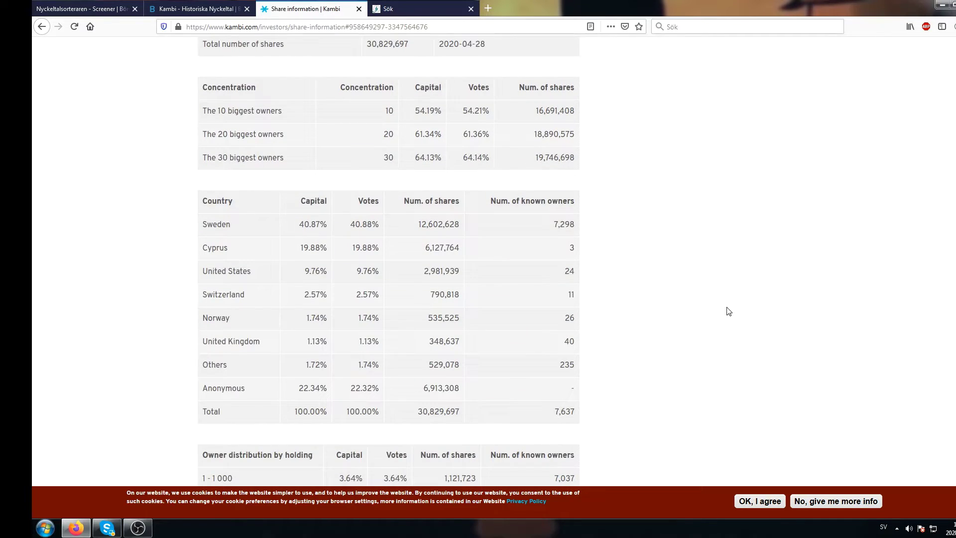
scroll(727, 313, "down", 4)
scroll(723, 321, "up", 11)
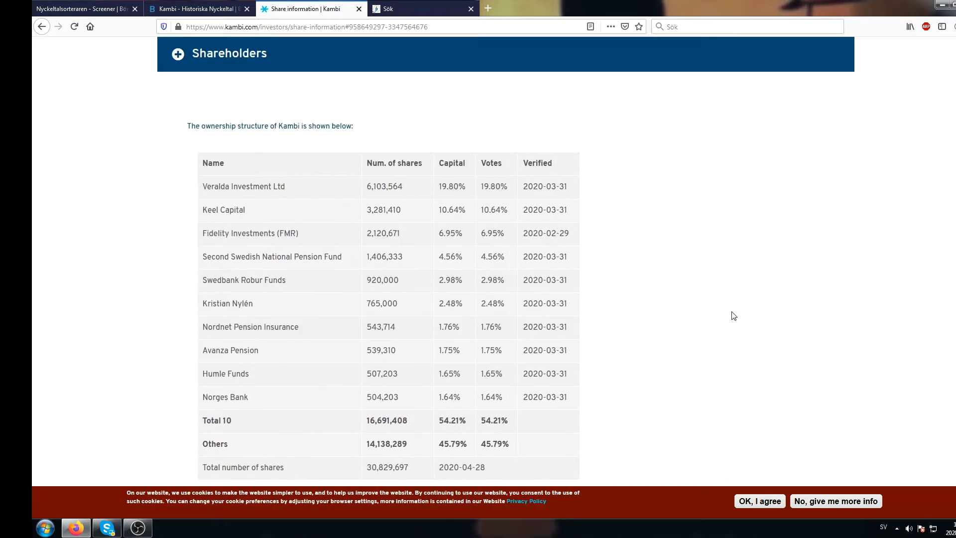
scroll(732, 324, "up", 3)
scroll(717, 328, "down", 5)
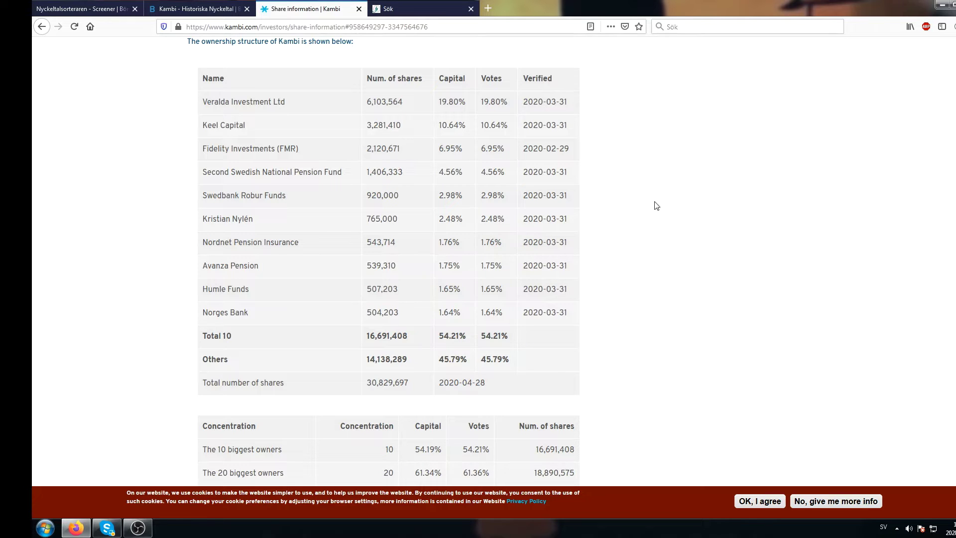
Step: Leave the shareholder tables and open the Financial results & presentations page in Kambi's investors section
scroll(637, 250, "up", 5)
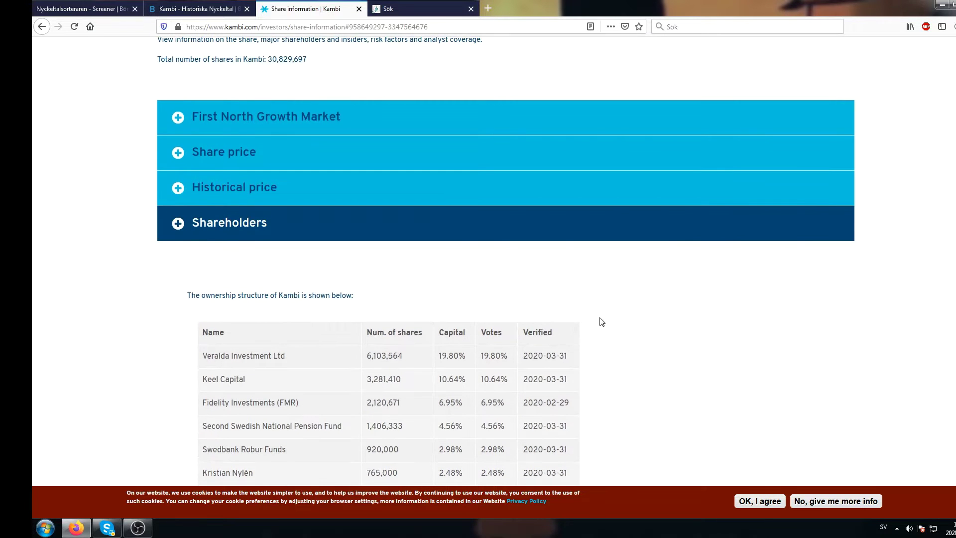
scroll(601, 322, "up", 2)
scroll(601, 322, "up", 3)
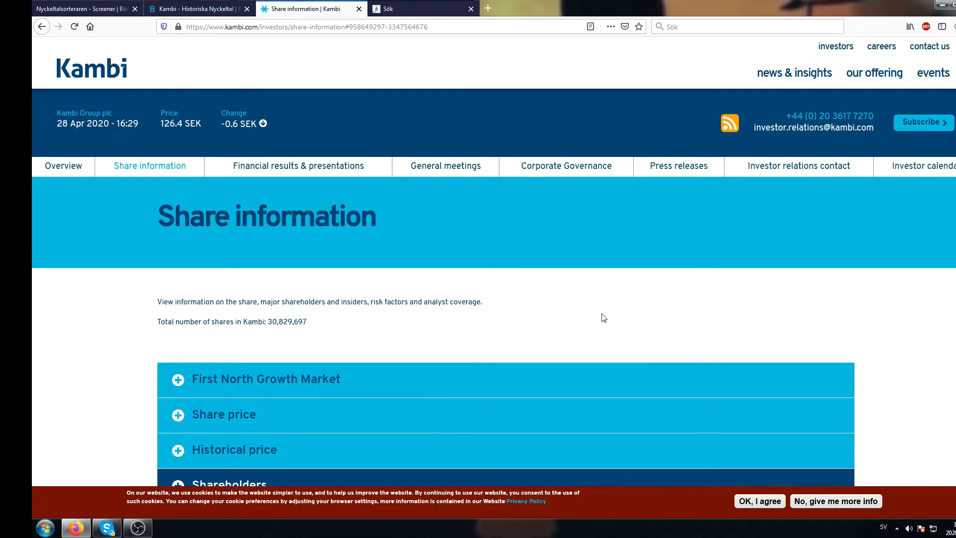
left_click(275, 167)
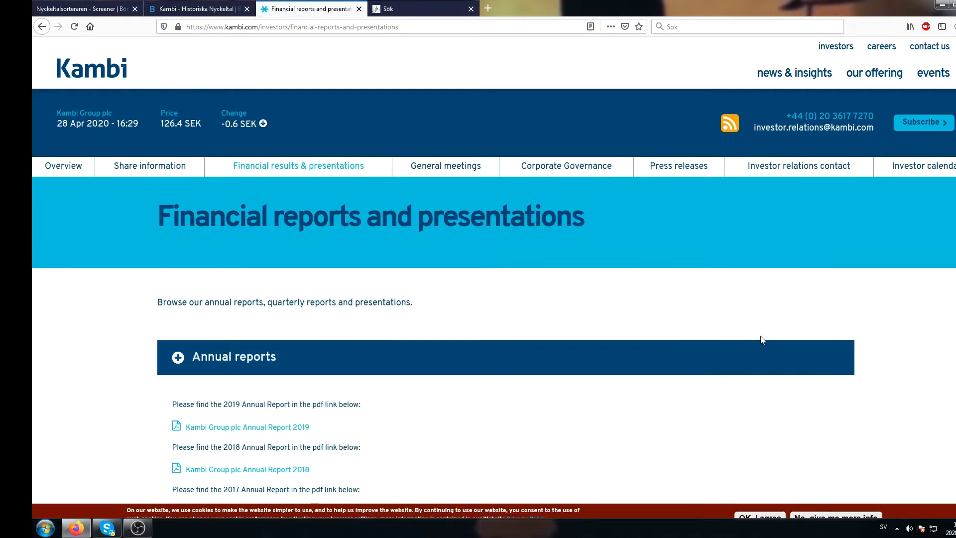
Step: Open the Kambi Group plc Annual Report 2019 in a new tab, keeping the financial reports page in view
scroll(752, 327, "down", 3)
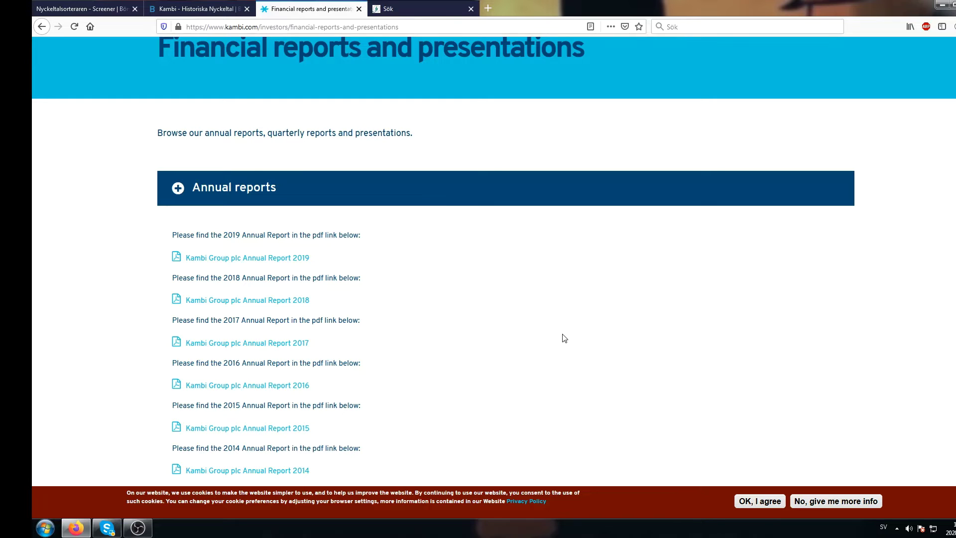
right_click(268, 261)
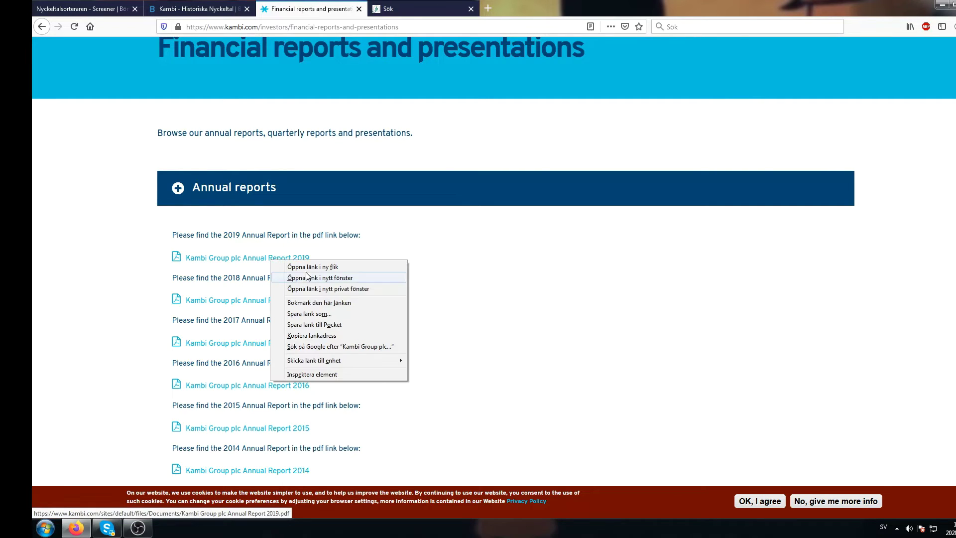
left_click(313, 267)
scroll(518, 276, "up", 3)
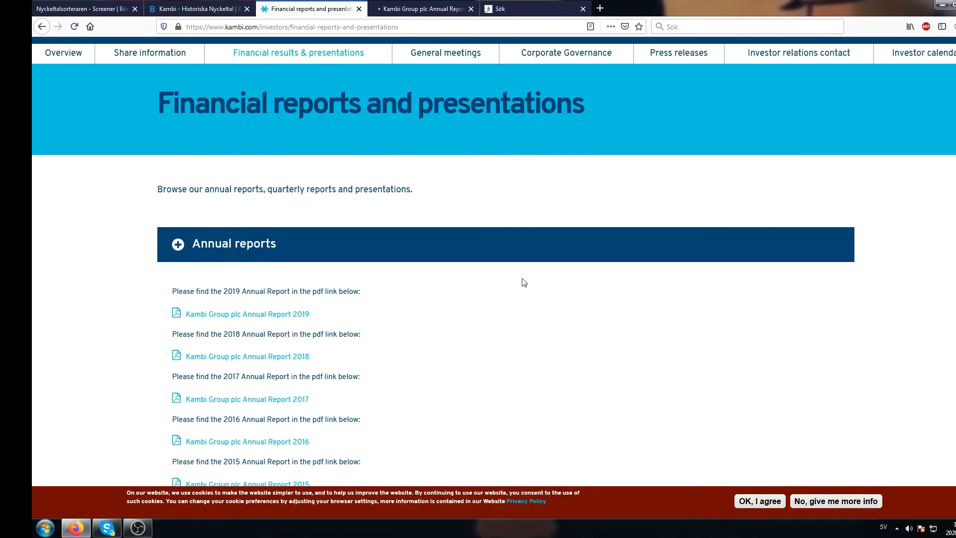
scroll(302, 256, "up", 1)
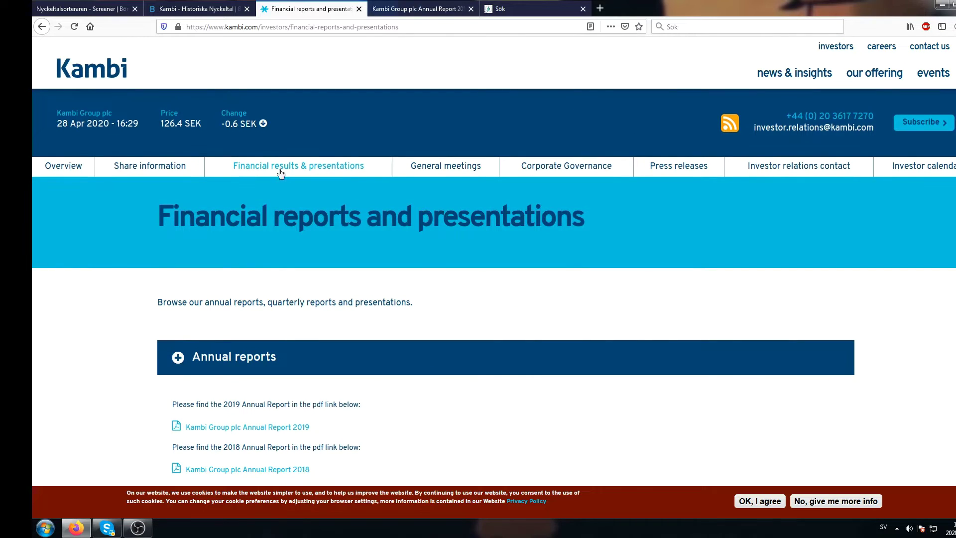